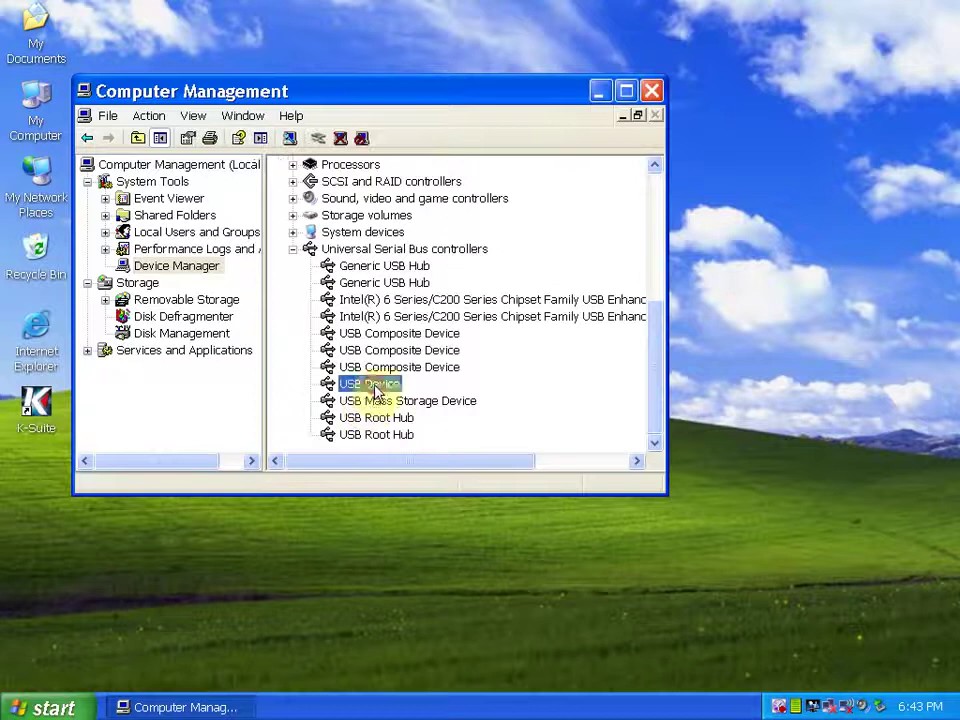
Close Computer Management, disable the Wireless Network Connection and Local Area Connection 2 in Network Connections, and close that window
{"action": "left_click", "coordinate": [653, 91]}
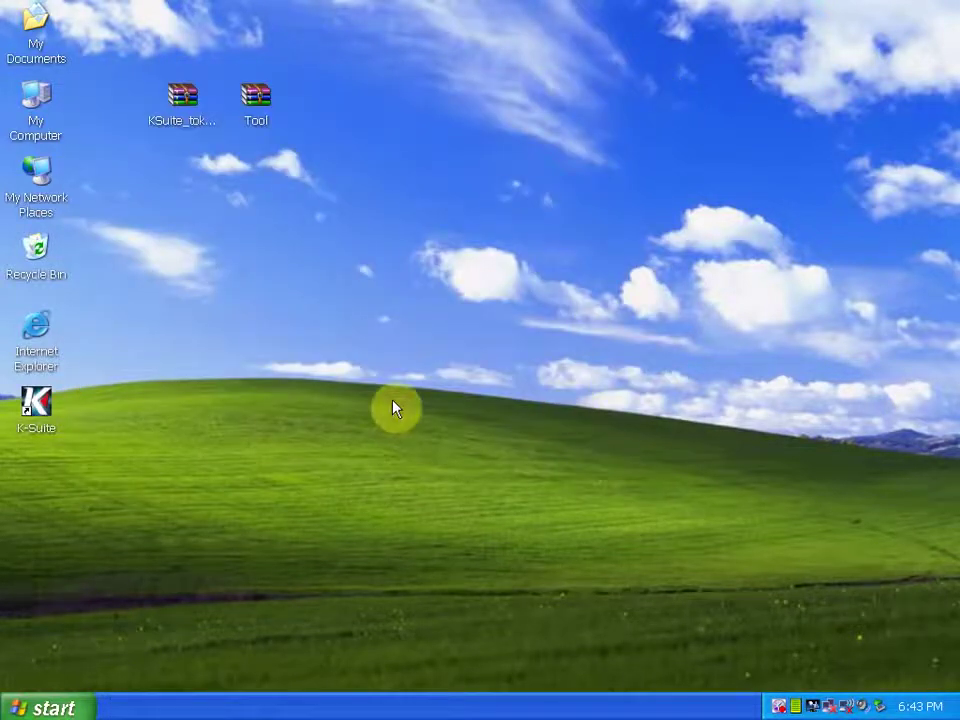
{"action": "left_click", "coordinate": [30, 193]}
{"action": "right_click", "coordinate": [30, 193]}
{"action": "left_click", "coordinate": [56, 196]}
{"action": "left_click", "coordinate": [205, 247]}
{"action": "left_click", "coordinate": [286, 246]}
{"action": "right_click", "coordinate": [286, 246]}
{"action": "left_click", "coordinate": [298, 257]}
{"action": "left_click", "coordinate": [272, 287]}
{"action": "right_click", "coordinate": [274, 292]}
{"action": "left_click", "coordinate": [287, 300]}
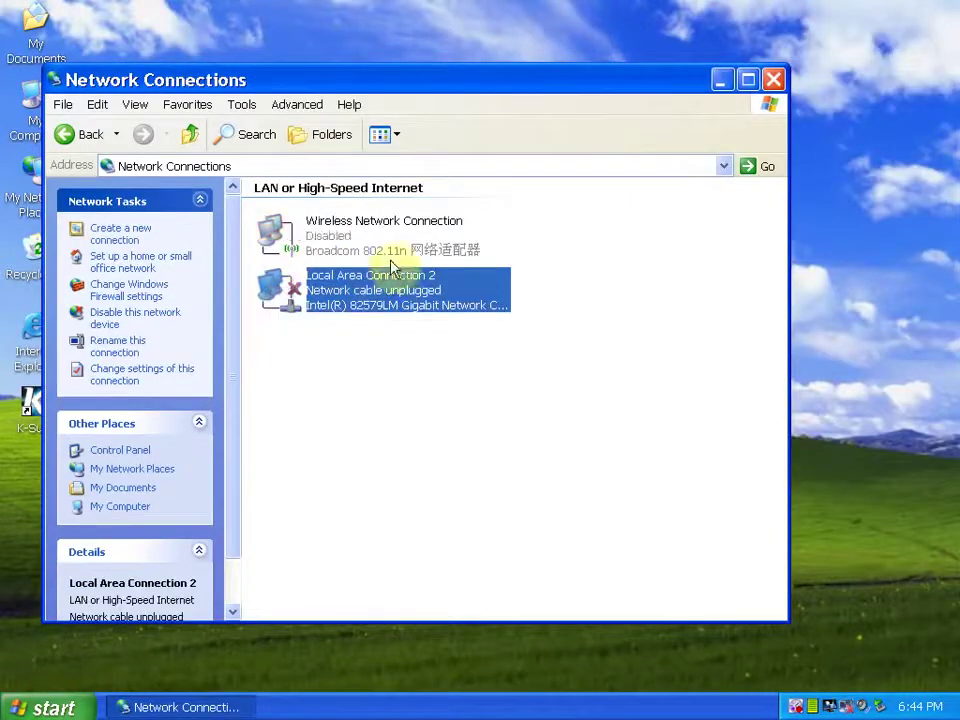
{"action": "left_click", "coordinate": [774, 80]}
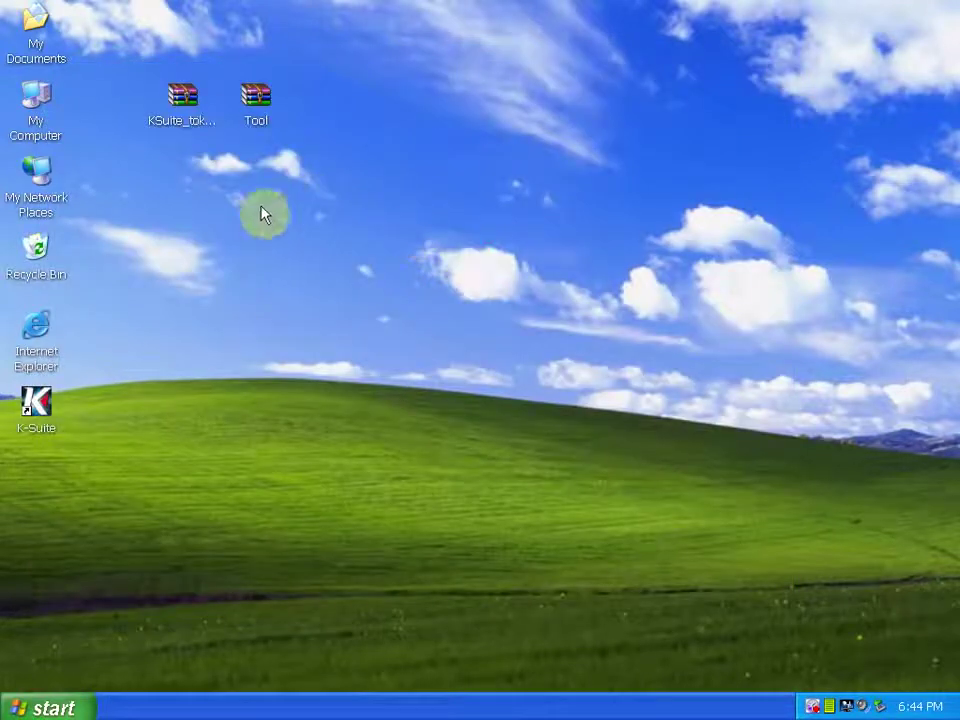
Launch K-Suite from the desktop to view its main screen, and close it
{"action": "left_click", "coordinate": [31, 405]}
{"action": "right_click", "coordinate": [31, 405]}
{"action": "left_click", "coordinate": [55, 409]}
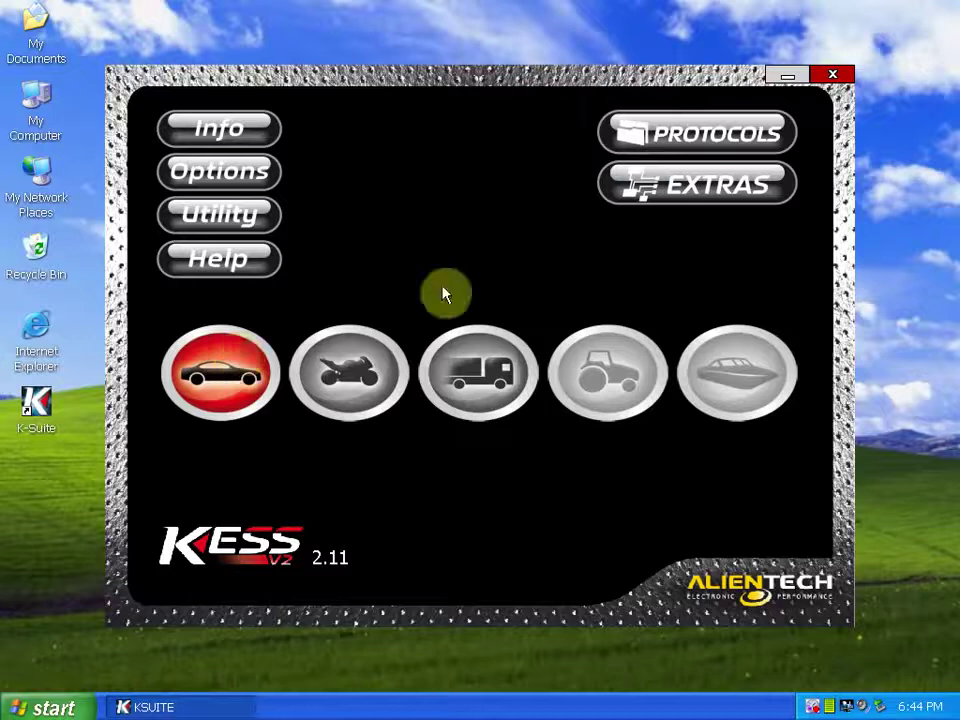
{"action": "left_click", "coordinate": [831, 78]}
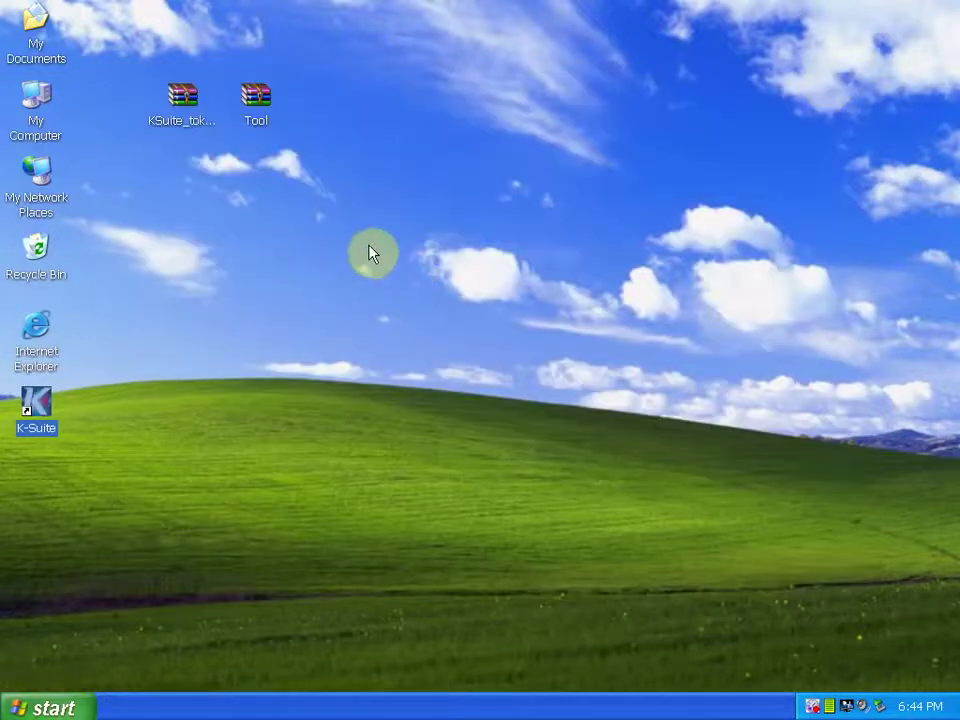
Extract the Tool archive directly onto the desktop and open the extracted Tool folder
{"action": "right_click", "coordinate": [251, 107]}
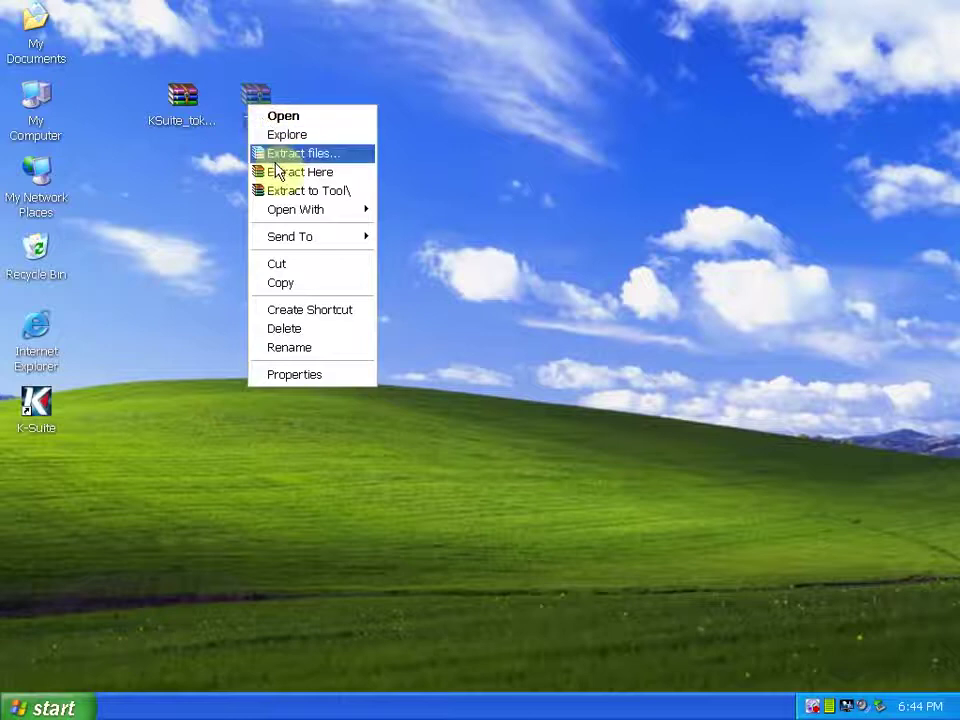
{"action": "left_click", "coordinate": [277, 175]}
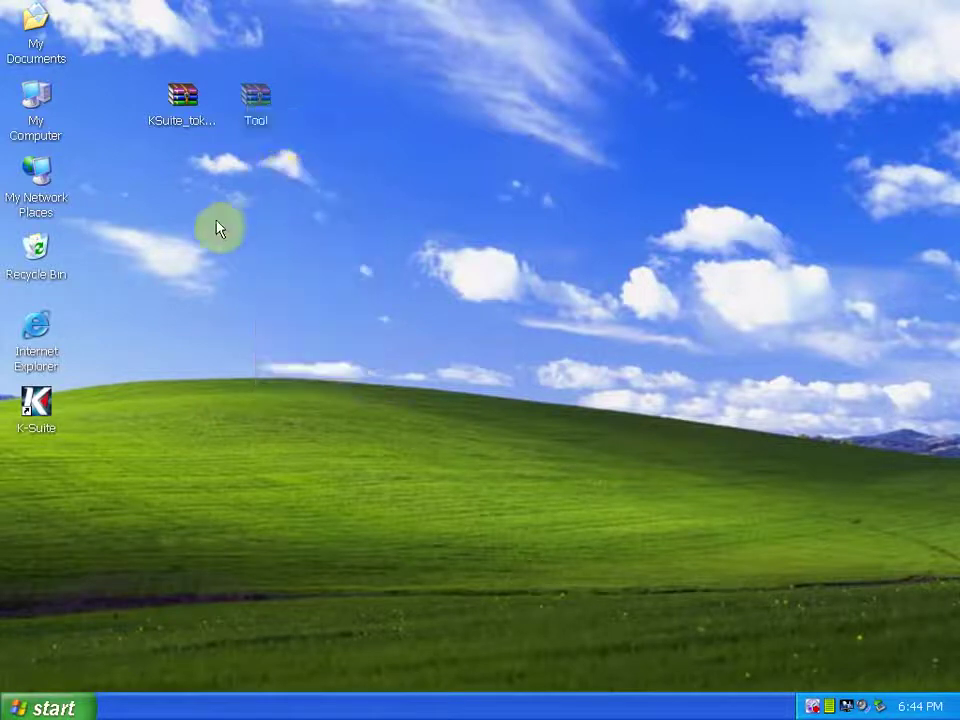
{"action": "right_click", "coordinate": [36, 476]}
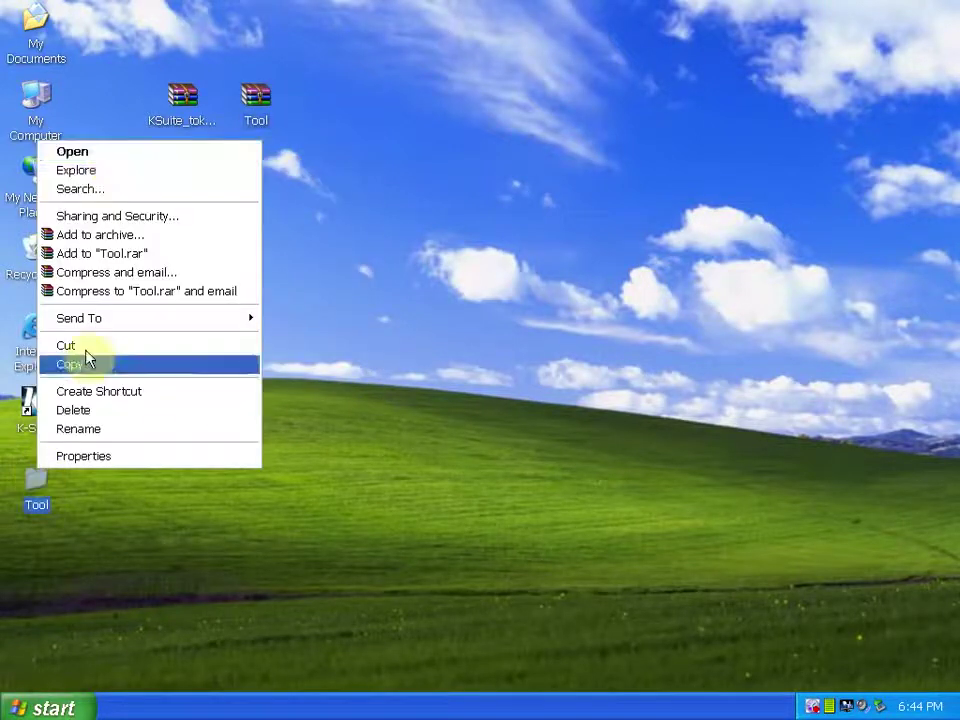
{"action": "left_click", "coordinate": [111, 169]}
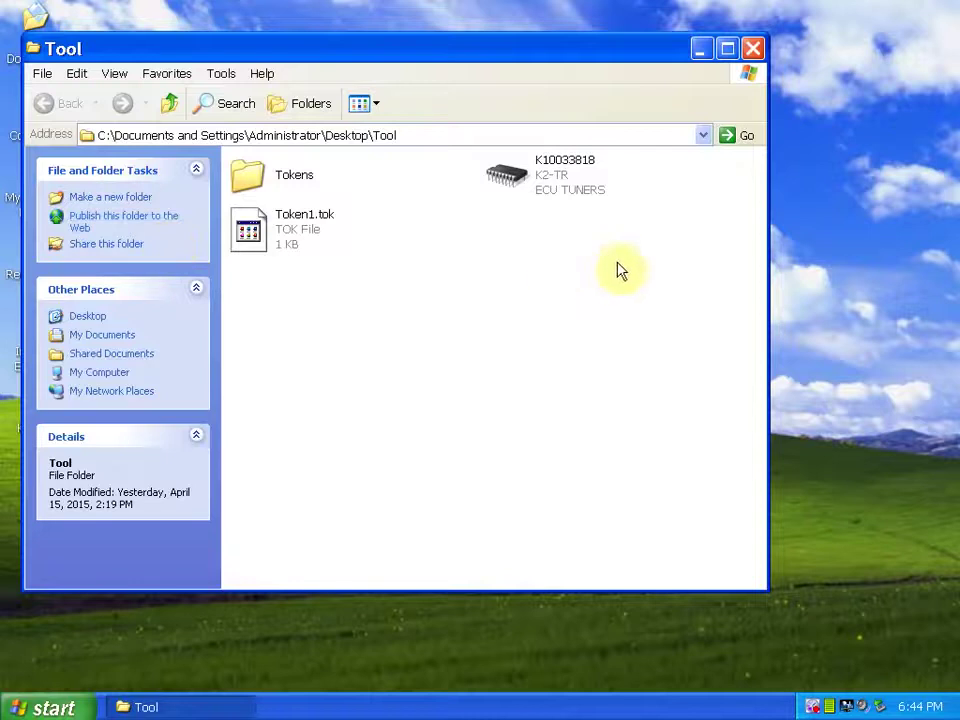
Bring the Tokens folder, K10033818 and Token1.tok from the Tool folder onto the desktop
{"action": "left_click_drag", "start_coordinate": [624, 268], "coordinate": [250, 172]}
{"action": "right_click", "coordinate": [244, 168]}
{"action": "left_click", "coordinate": [279, 342]}
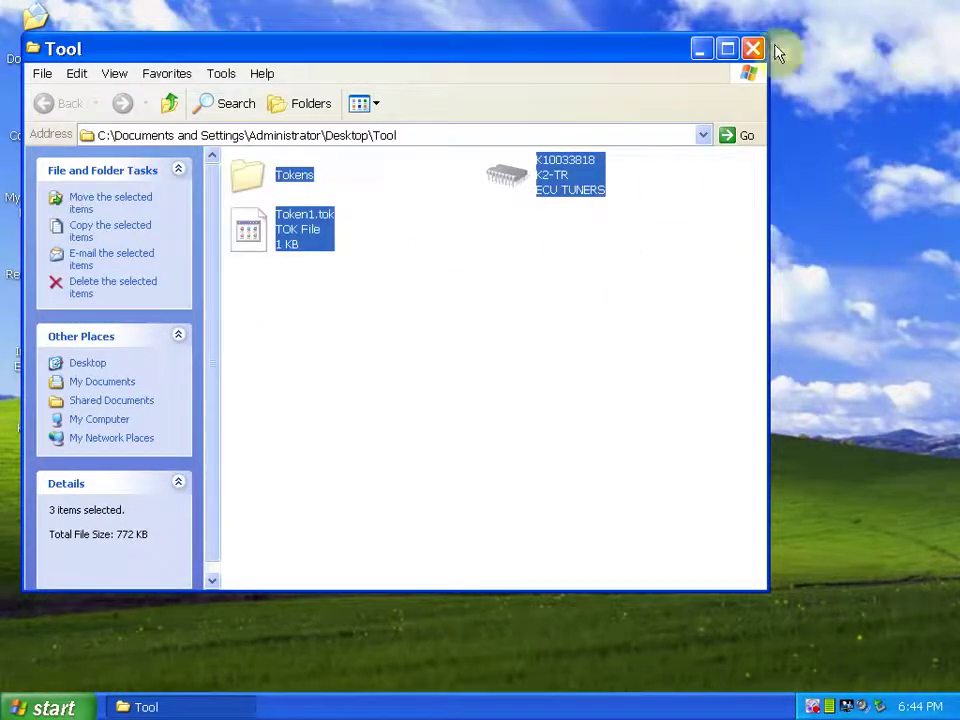
{"action": "left_click", "coordinate": [763, 50]}
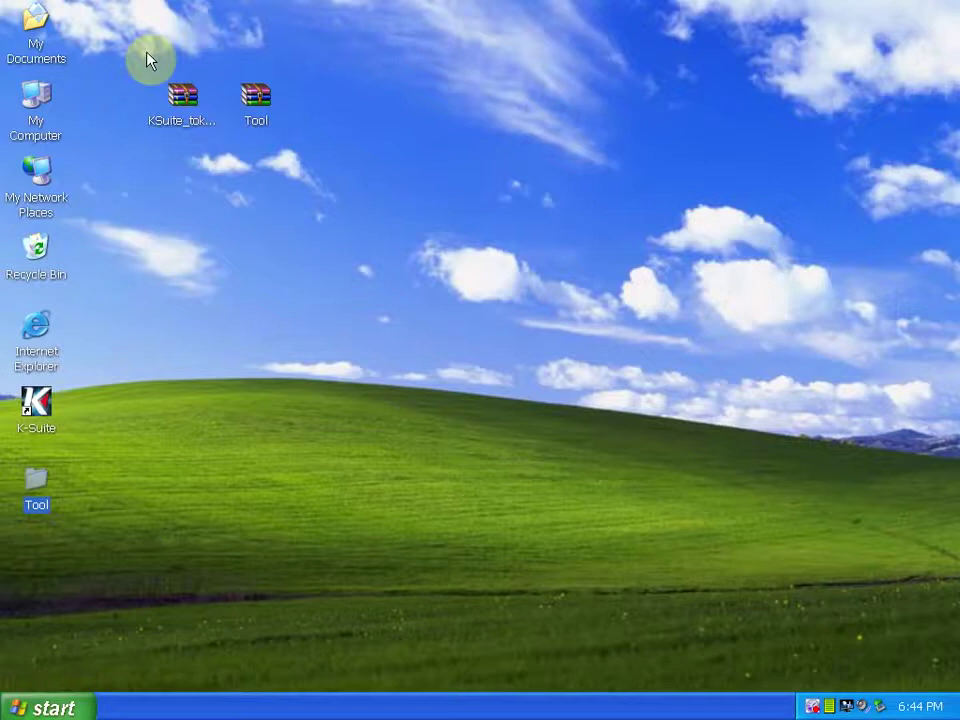
{"action": "right_click", "coordinate": [112, 57]}
{"action": "left_click", "coordinate": [150, 108]}
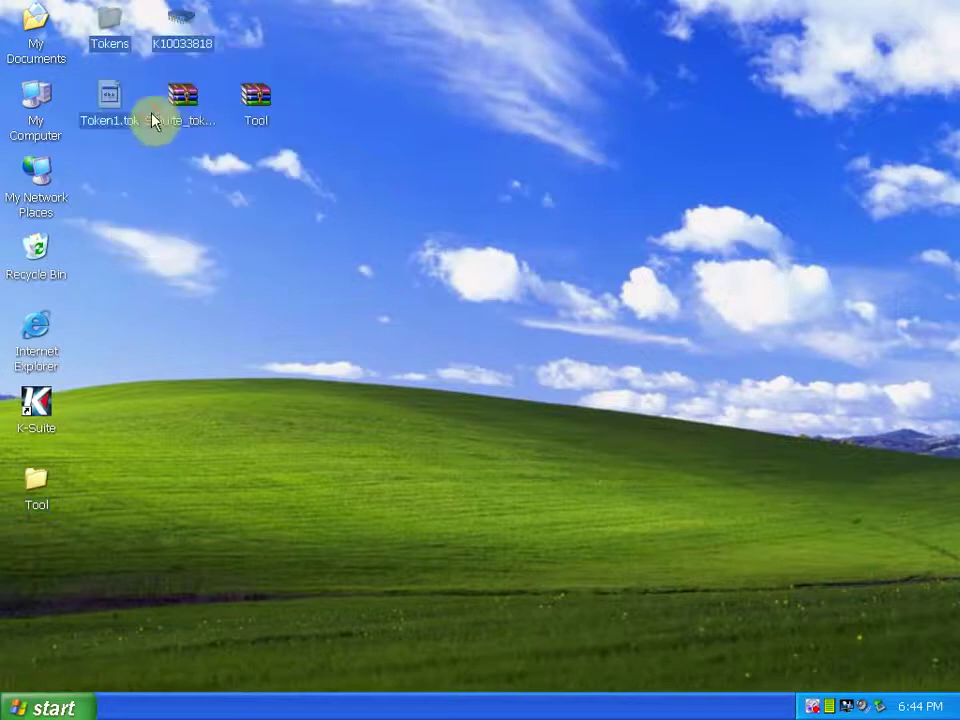
{"action": "left_click", "coordinate": [199, 157]}
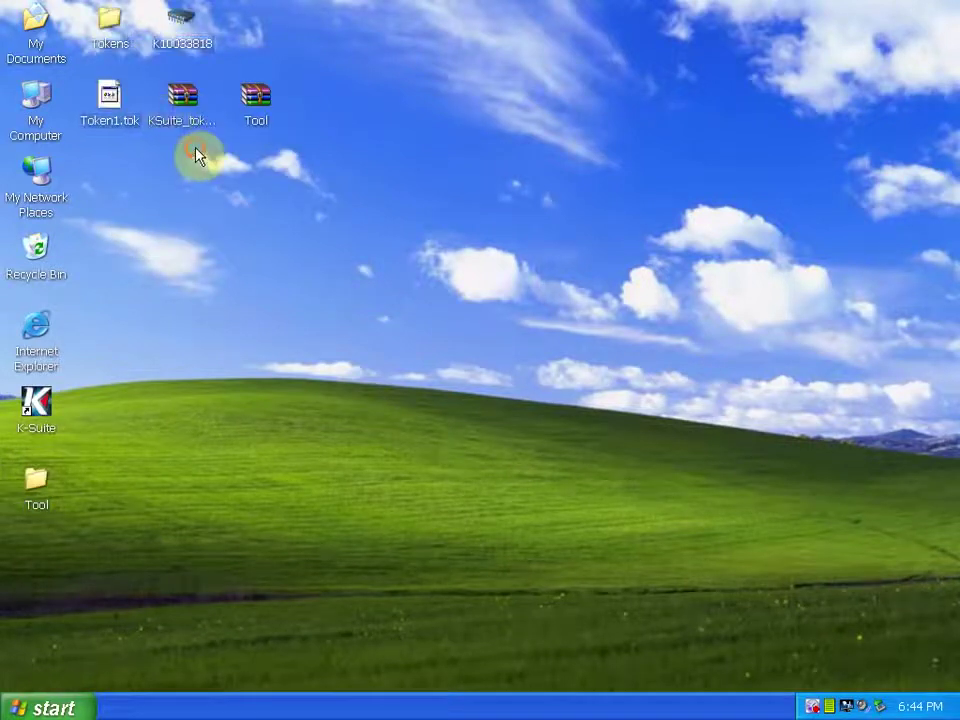
Delete the Tool archive and the extracted Tool folder from the desktop
{"action": "right_click", "coordinate": [258, 117]}
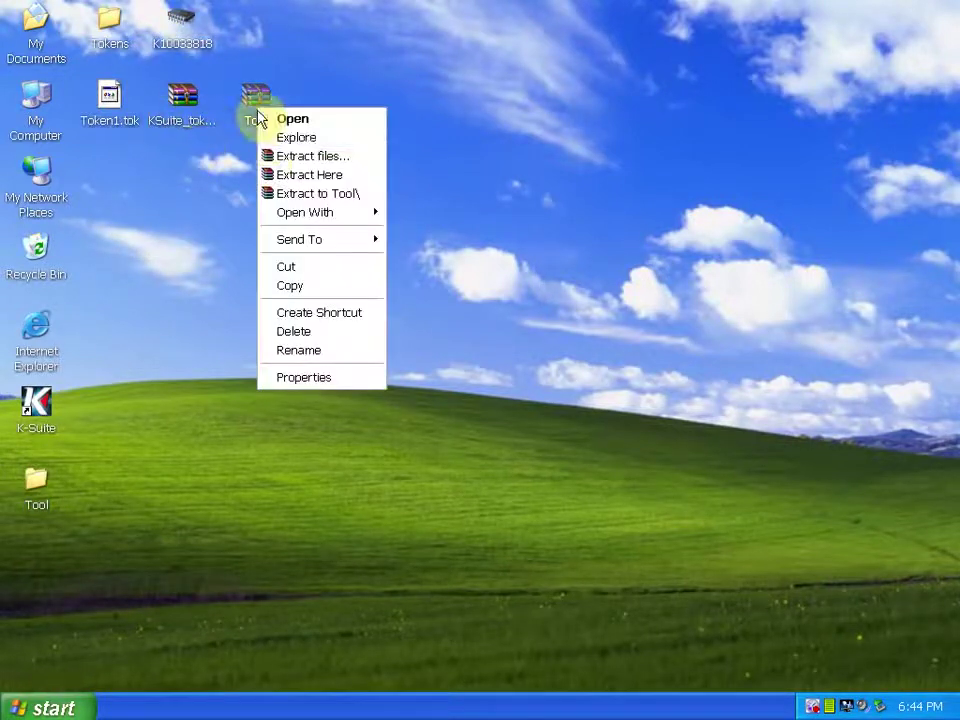
{"action": "left_click", "coordinate": [287, 334]}
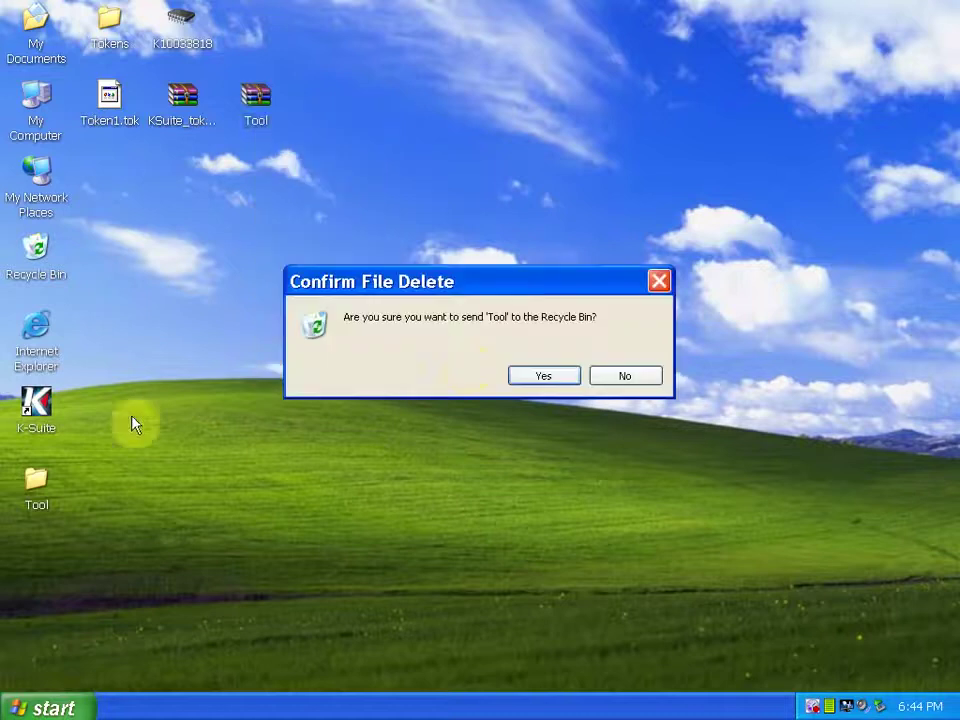
{"action": "left_click", "coordinate": [540, 375]}
{"action": "right_click", "coordinate": [32, 480]}
{"action": "left_click", "coordinate": [74, 414]}
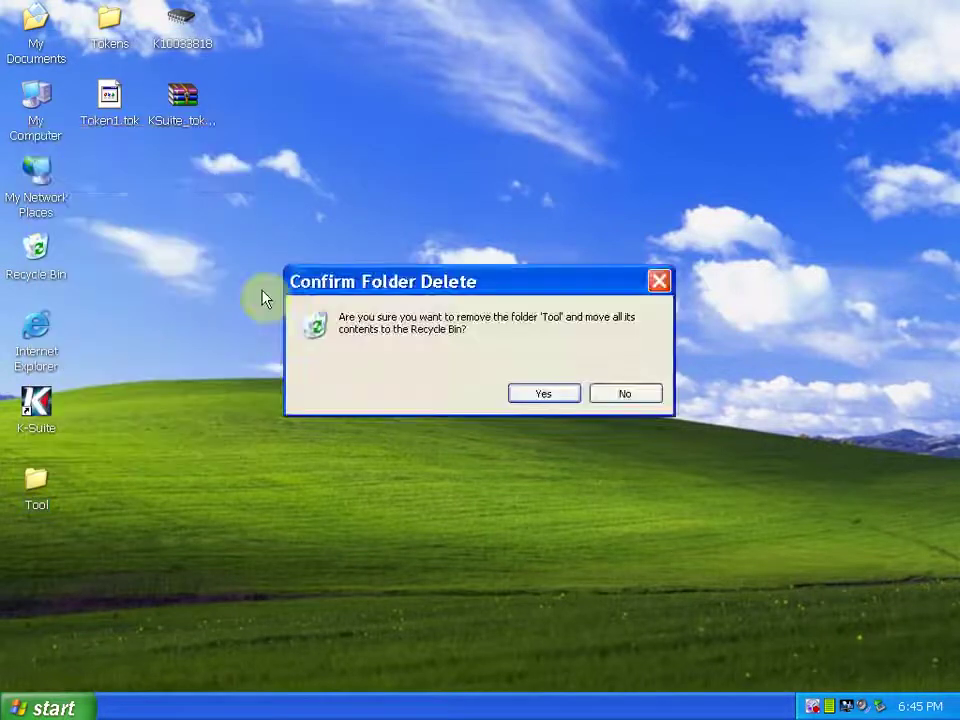
{"action": "left_click", "coordinate": [544, 392]}
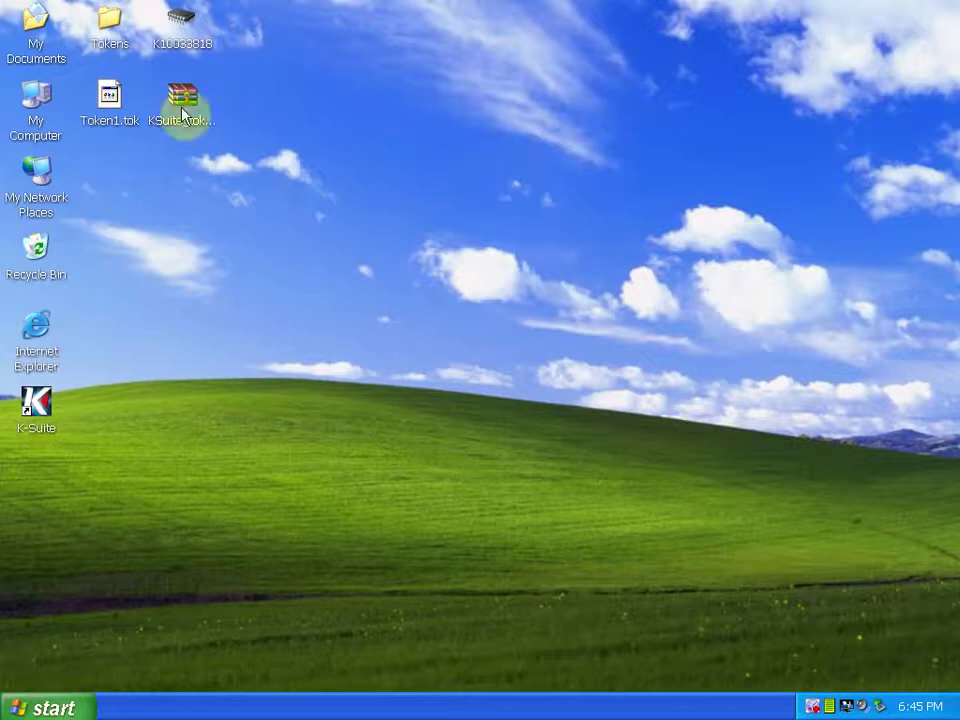
Move the KSuite_tokens archive from the desktop to the root of Local Disk (C:)
{"action": "right_click", "coordinate": [176, 105]}
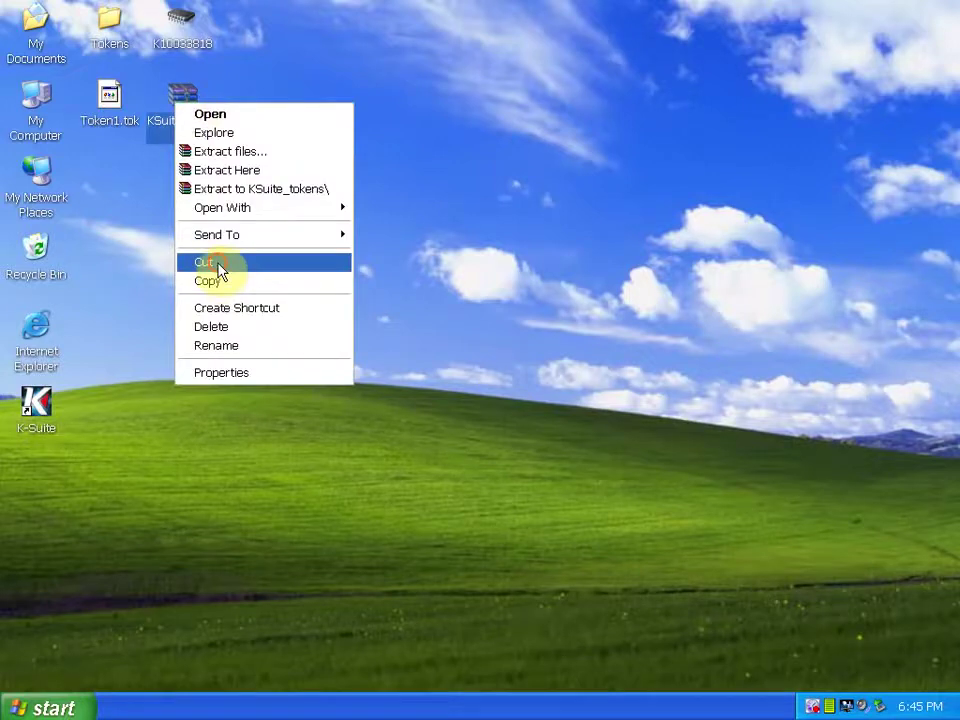
{"action": "left_click", "coordinate": [210, 262]}
{"action": "right_click", "coordinate": [36, 106]}
{"action": "left_click", "coordinate": [70, 122]}
{"action": "right_click", "coordinate": [298, 336]}
{"action": "left_click", "coordinate": [334, 360]}
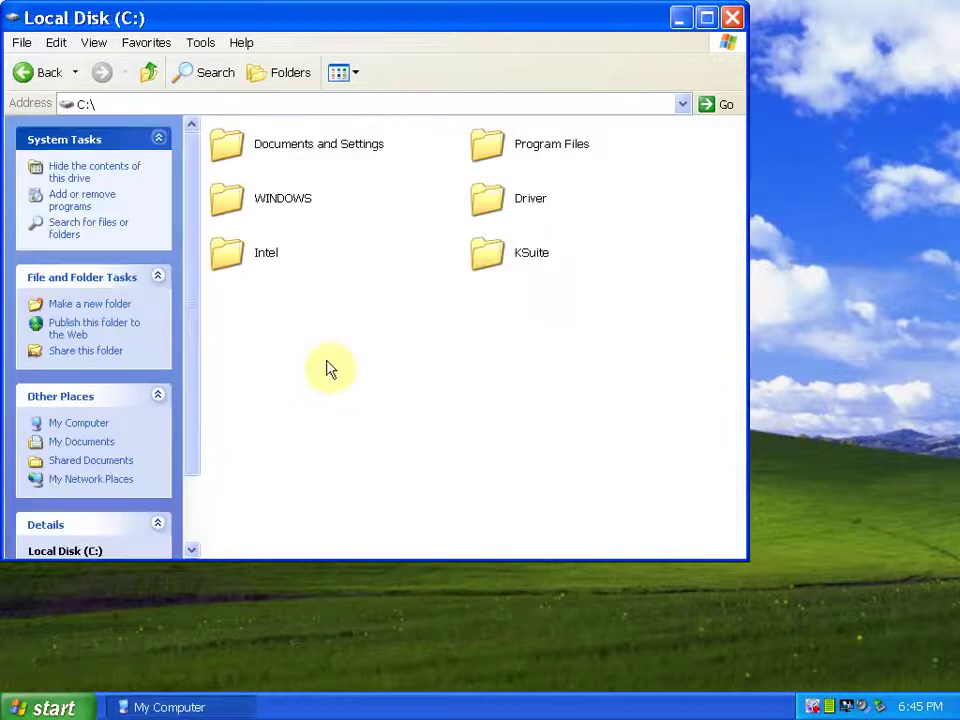
{"action": "right_click", "coordinate": [320, 368]}
{"action": "left_click", "coordinate": [350, 450]}
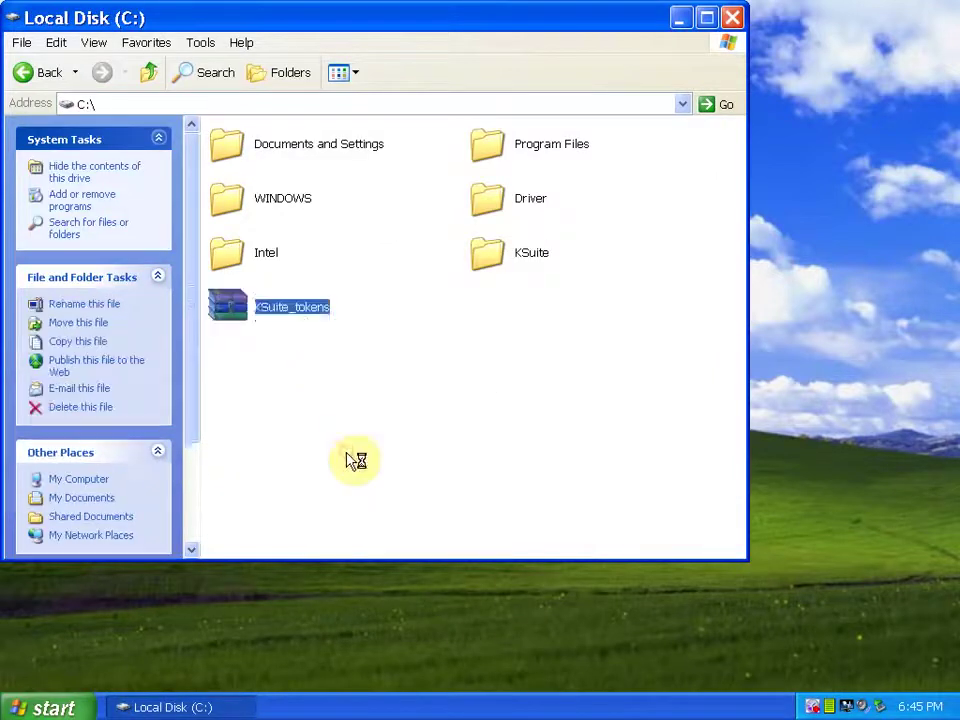
Extract the archive on C: into its own KSuite_tokens folder and close the window
{"action": "right_click", "coordinate": [237, 318]}
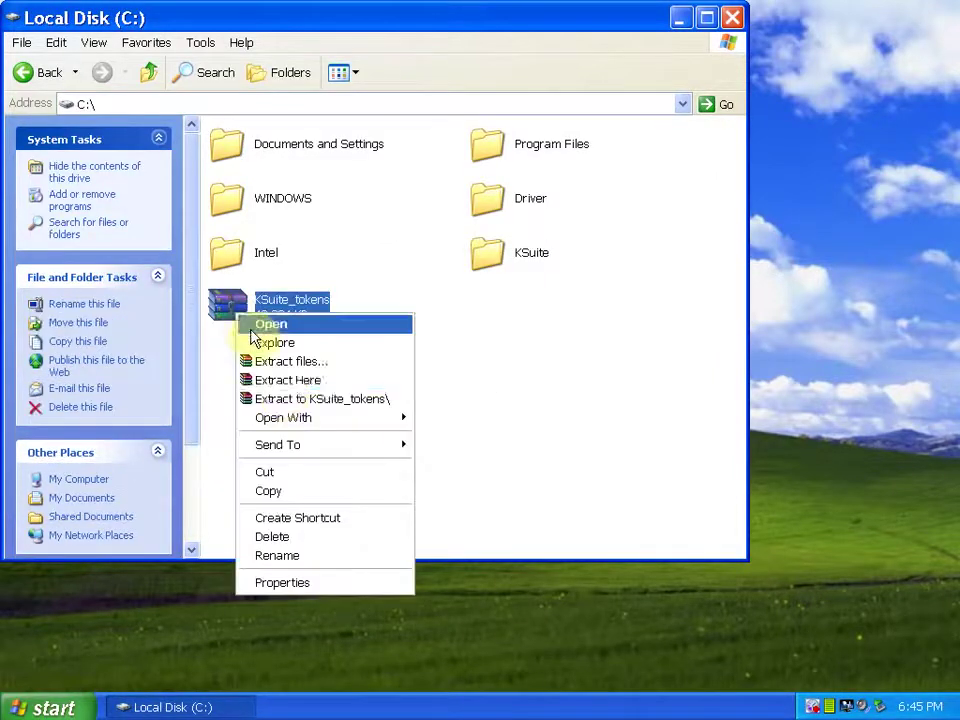
{"action": "left_click", "coordinate": [282, 404]}
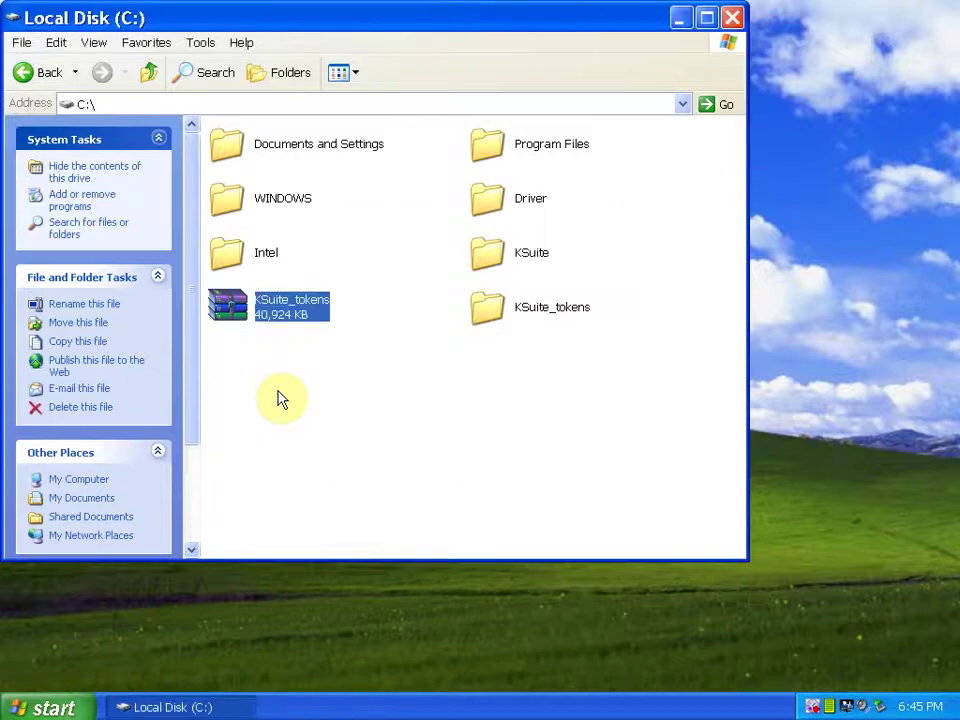
{"action": "left_click", "coordinate": [732, 17]}
Move Tokens, K10033818 and Token1.tok away from the other desktop icons, and run K10033818, accepting its warning
{"action": "left_click_drag", "start_coordinate": [360, 26], "coordinate": [110, 100]}
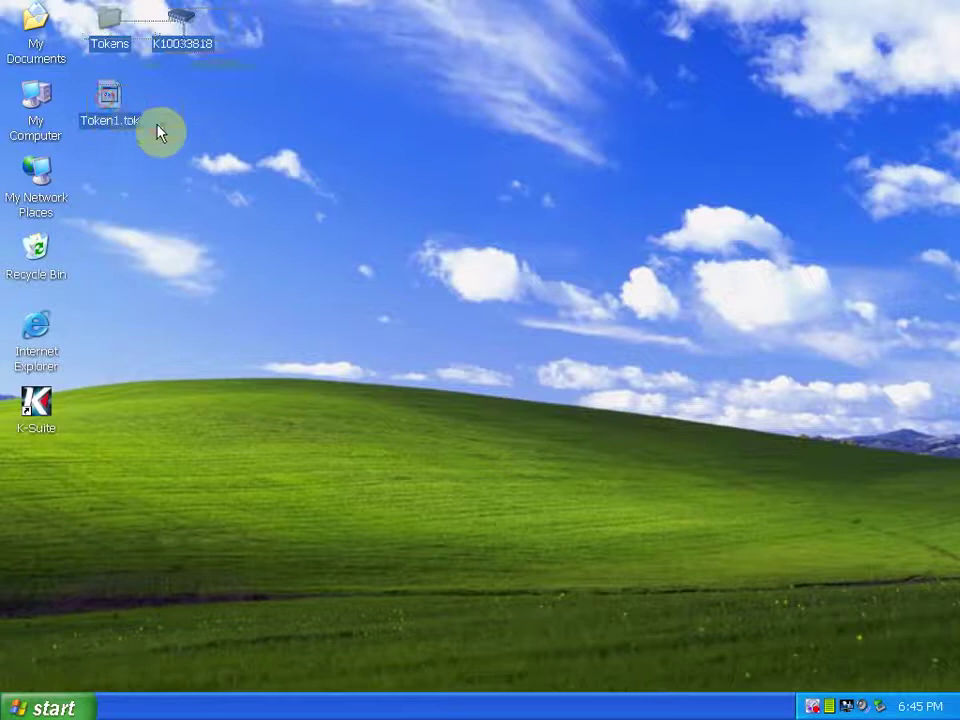
{"action": "left_click_drag", "start_coordinate": [186, 133], "coordinate": [214, 128]}
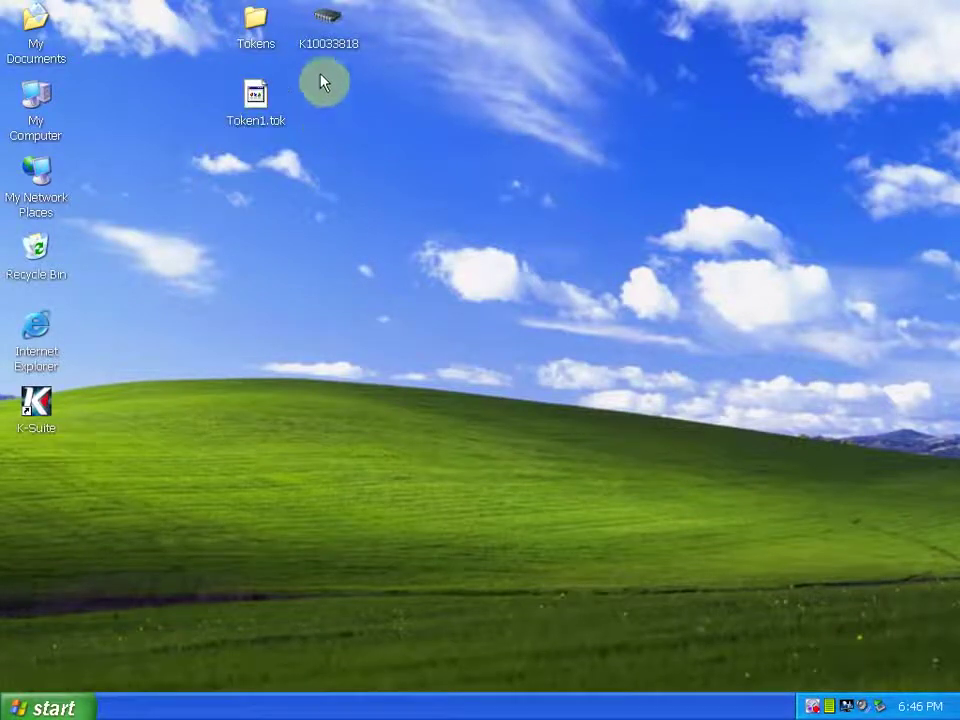
{"action": "right_click", "coordinate": [320, 42]}
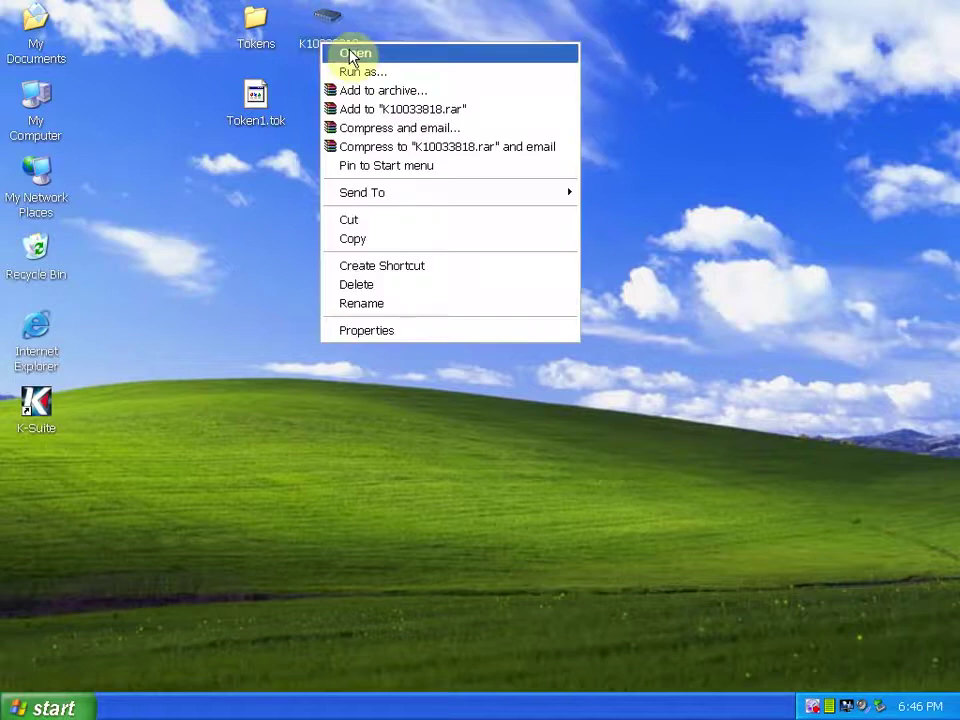
{"action": "left_click", "coordinate": [354, 54]}
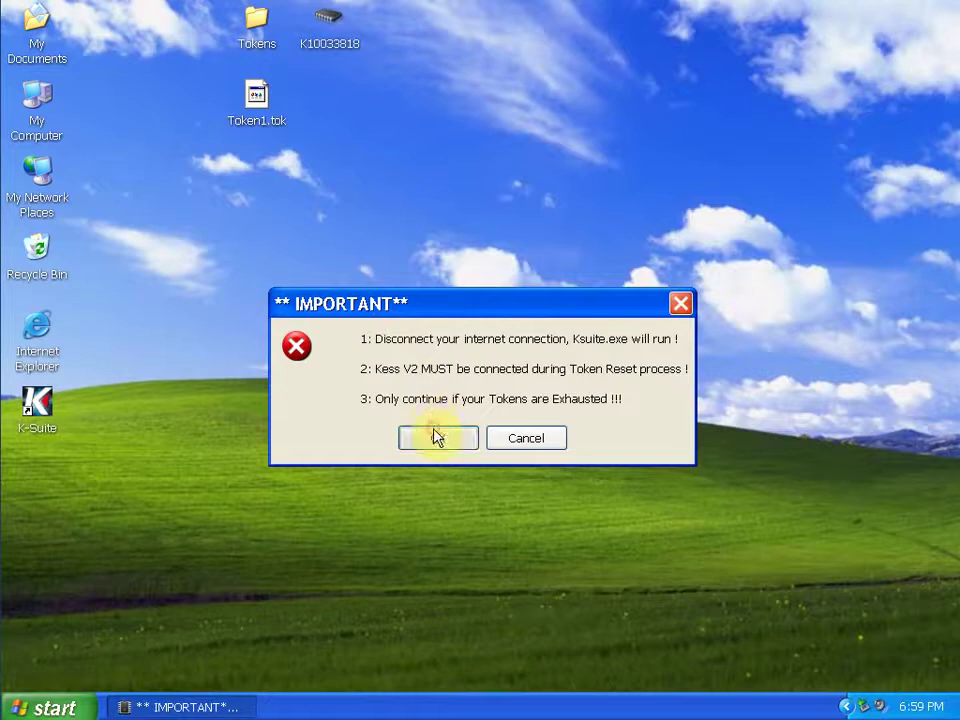
{"action": "left_click", "coordinate": [435, 435]}
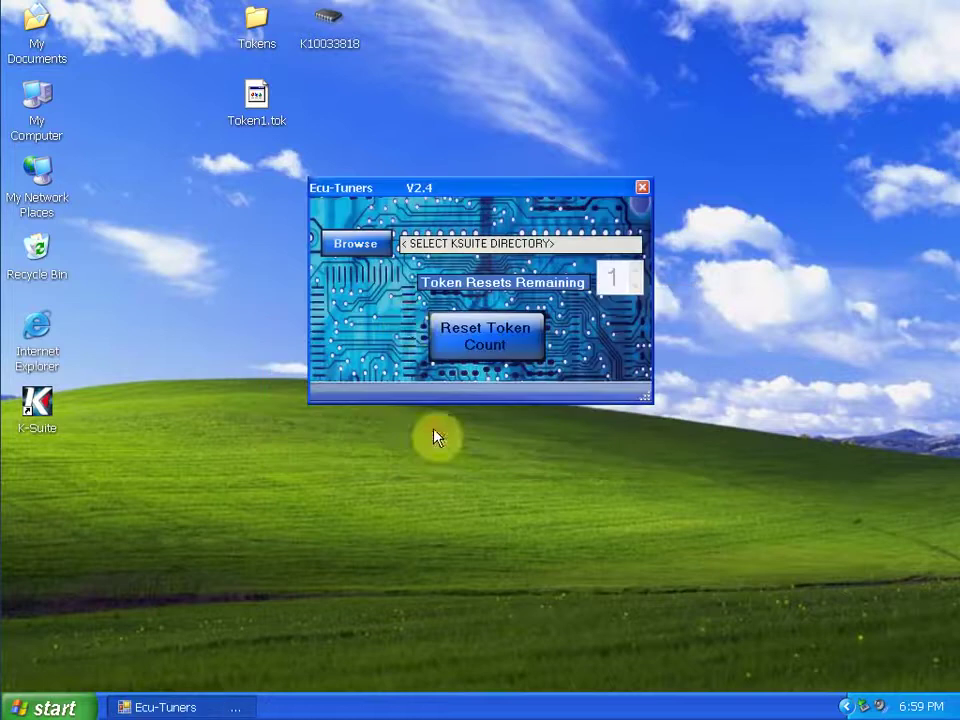
Select C:\KSuite_tokens\KSuite as the KSuite directory in the Ecu-Tuners tool
{"action": "left_click", "coordinate": [370, 247]}
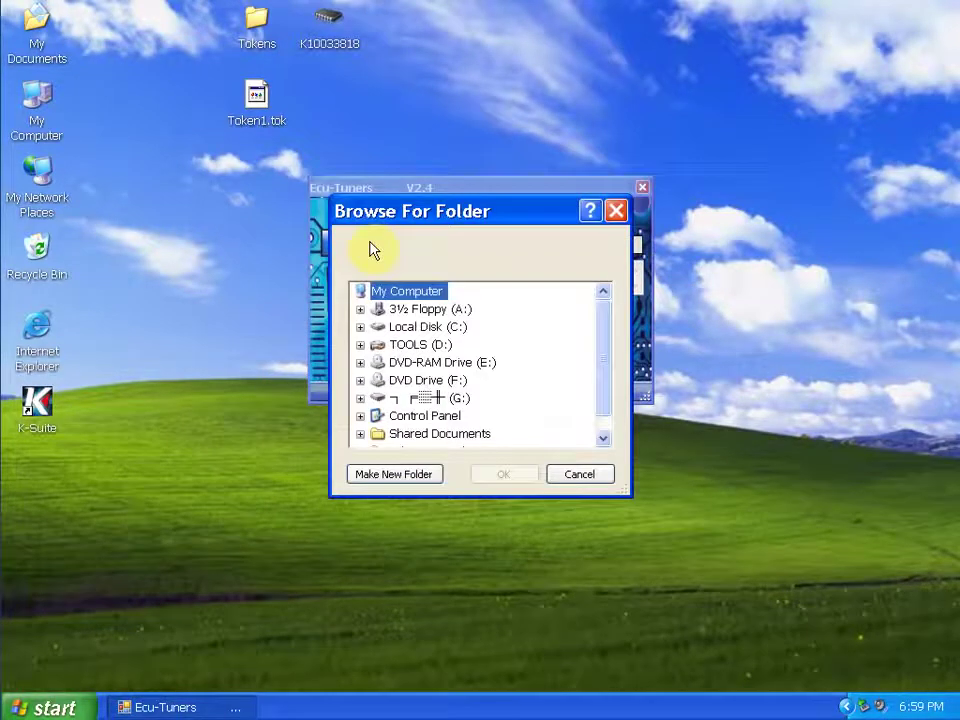
{"action": "double_click", "coordinate": [400, 329]}
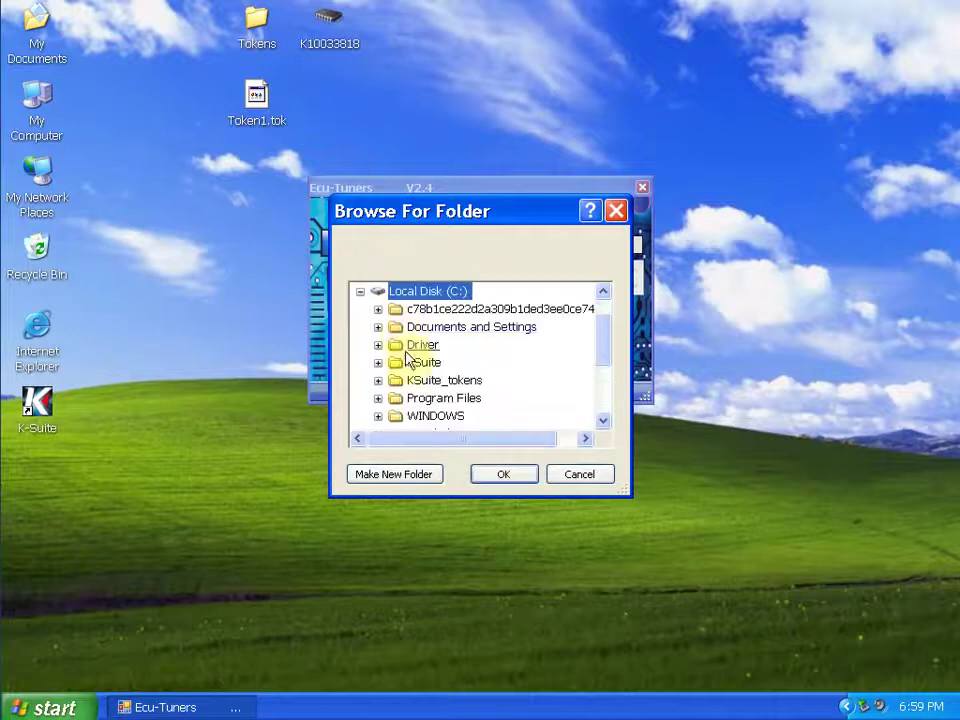
{"action": "double_click", "coordinate": [423, 386]}
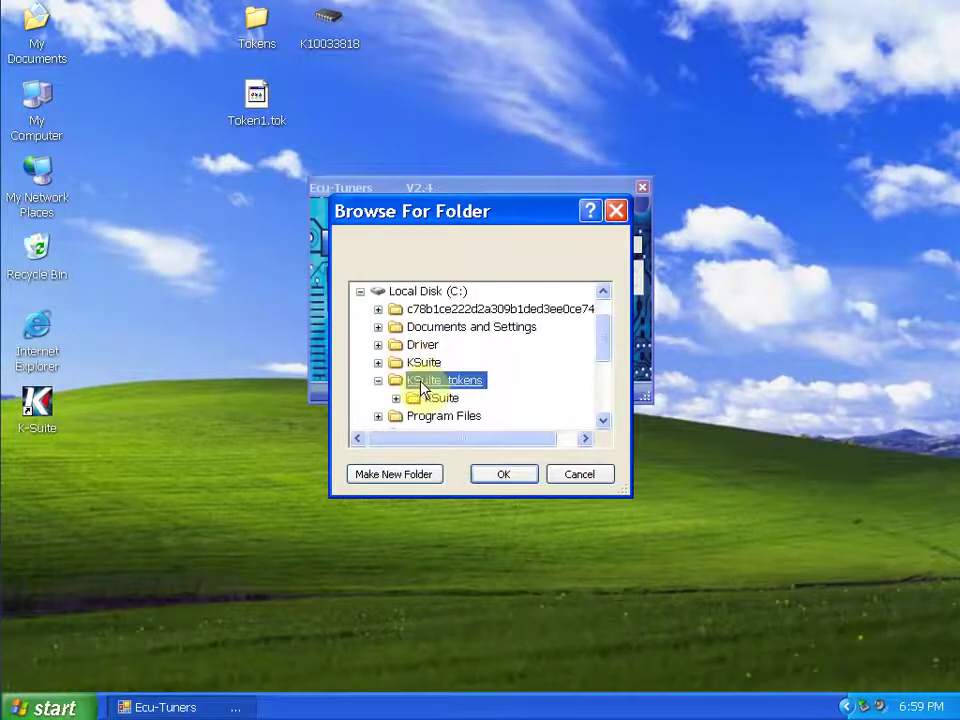
{"action": "double_click", "coordinate": [426, 398]}
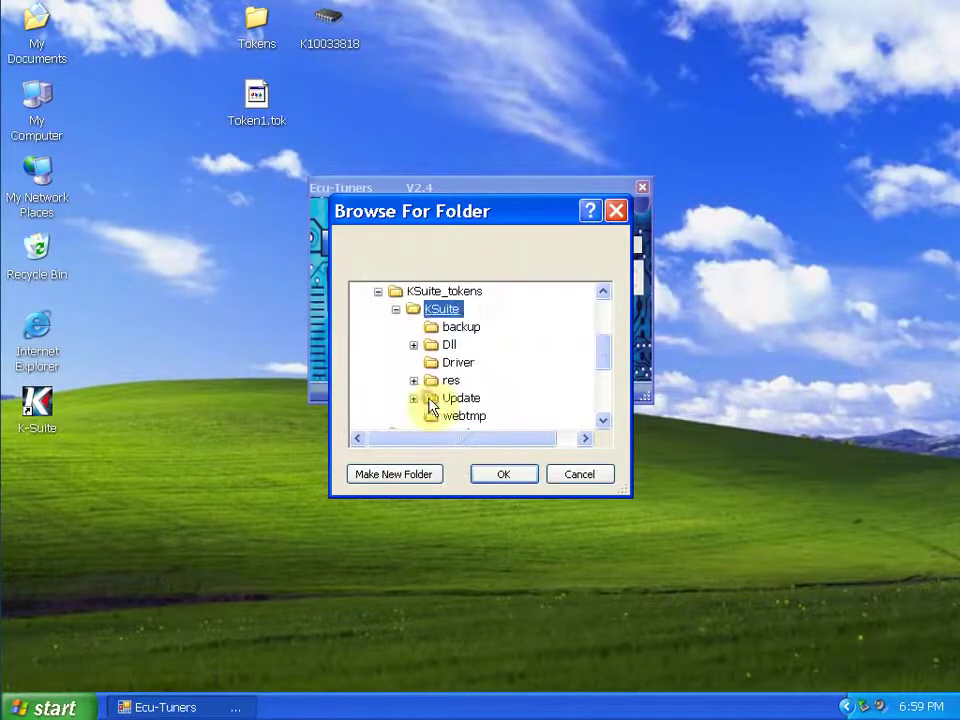
{"action": "left_click", "coordinate": [497, 475]}
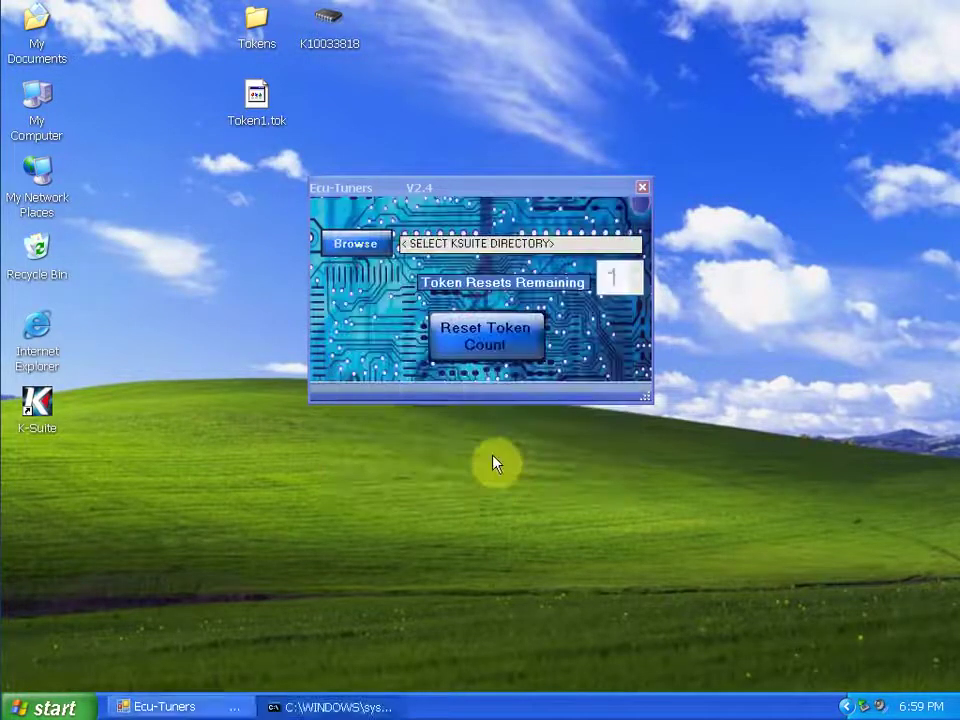
Reset the token count with confirmation, and close the K-Suite 2.08 window once it has opened
{"action": "left_click", "coordinate": [480, 343]}
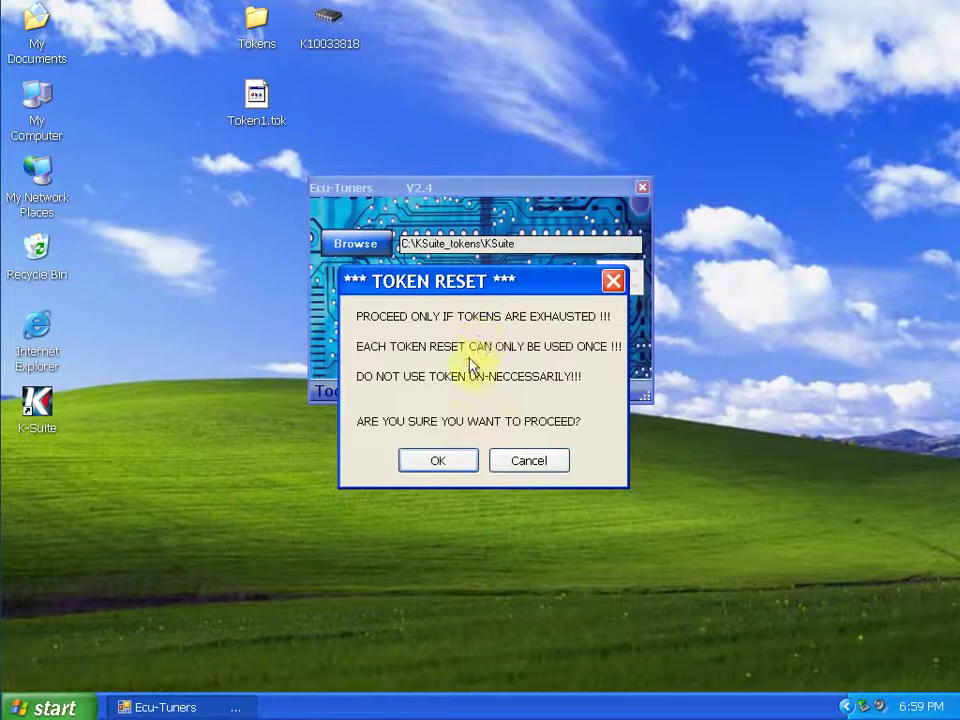
{"action": "left_click", "coordinate": [446, 462]}
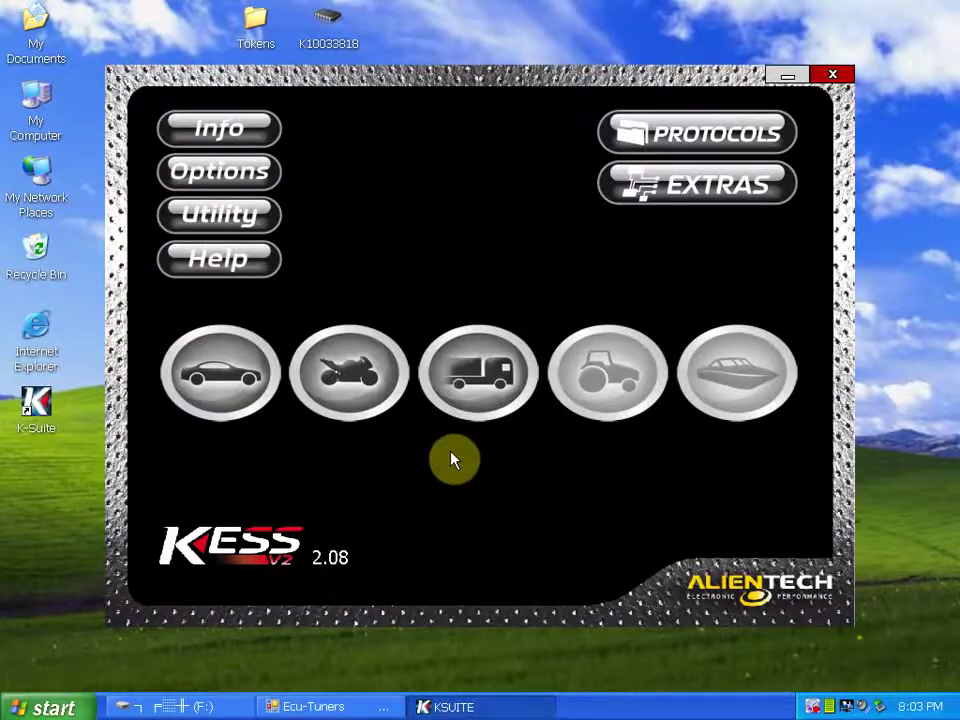
{"action": "left_click", "coordinate": [836, 80]}
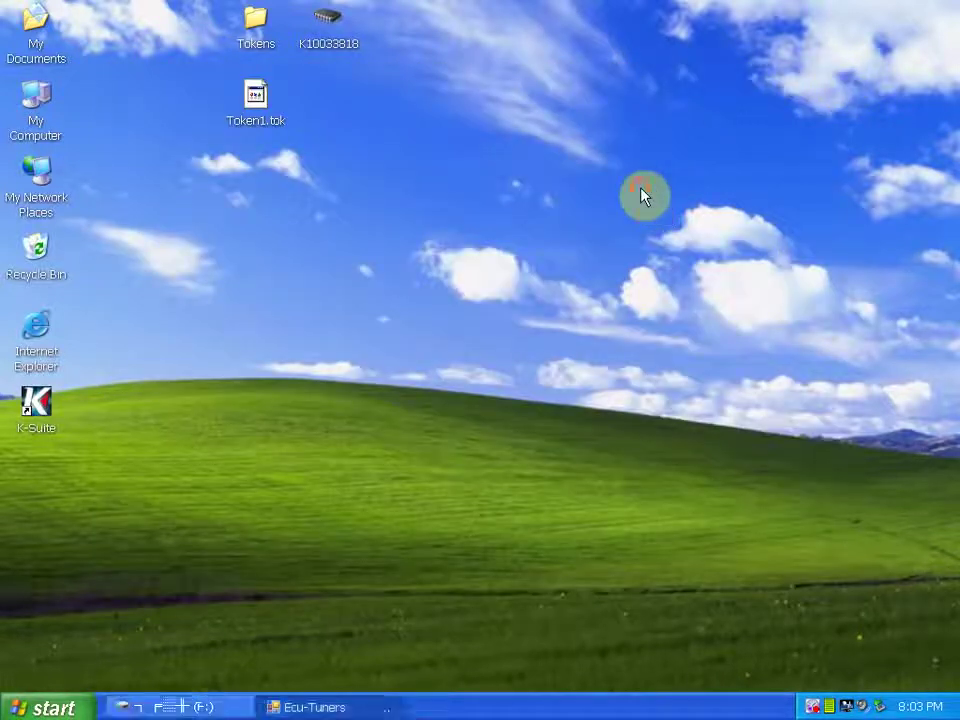
Run K10033818 with its warning accepted to check the tool's remaining token resets, and close the Ecu-Tuners window
{"action": "right_click", "coordinate": [337, 50]}
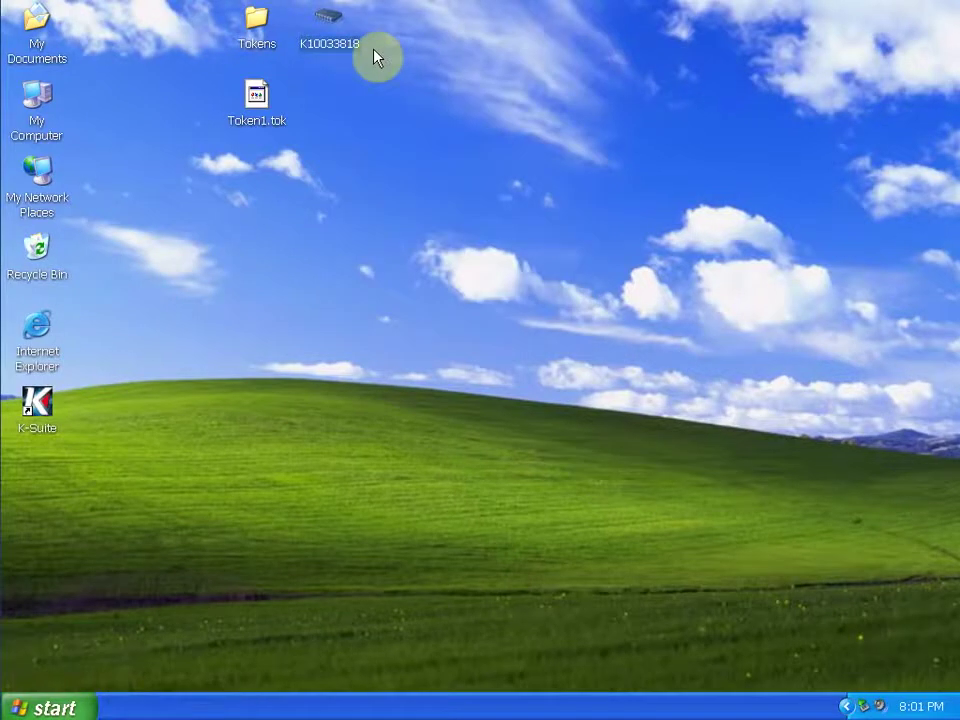
{"action": "left_click", "coordinate": [437, 438]}
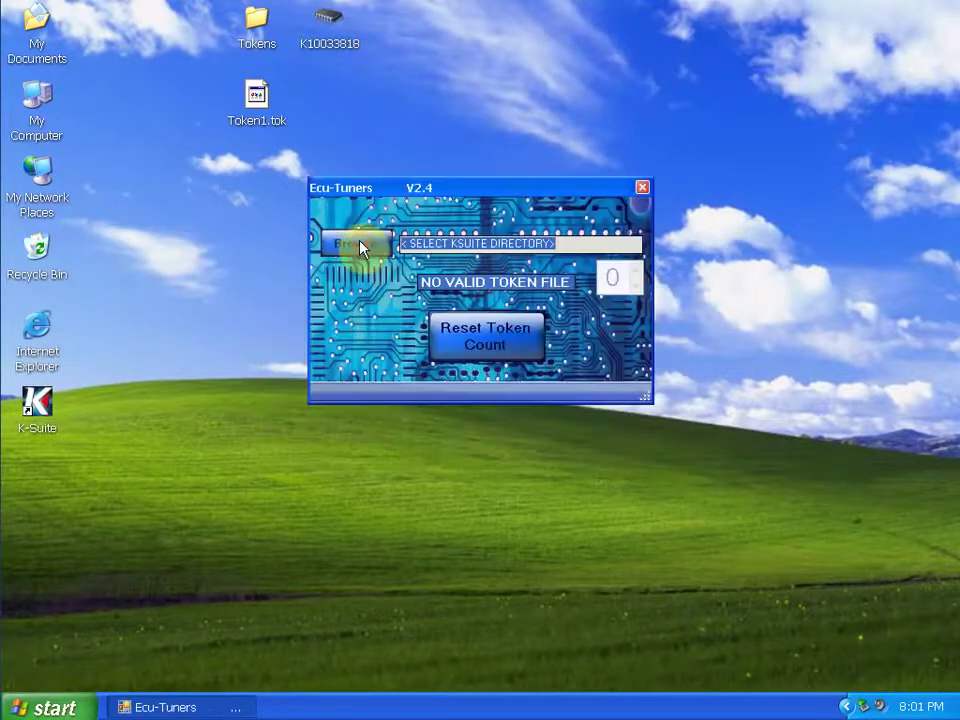
{"action": "left_click", "coordinate": [352, 249]}
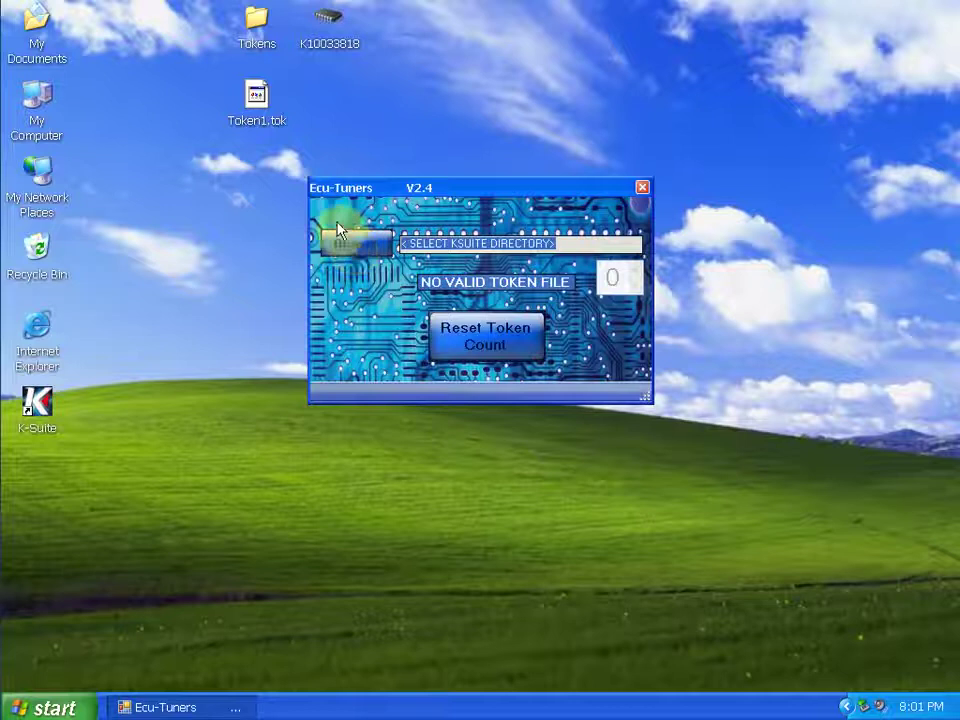
{"action": "left_click", "coordinate": [630, 201]}
{"action": "left_click", "coordinate": [641, 190]}
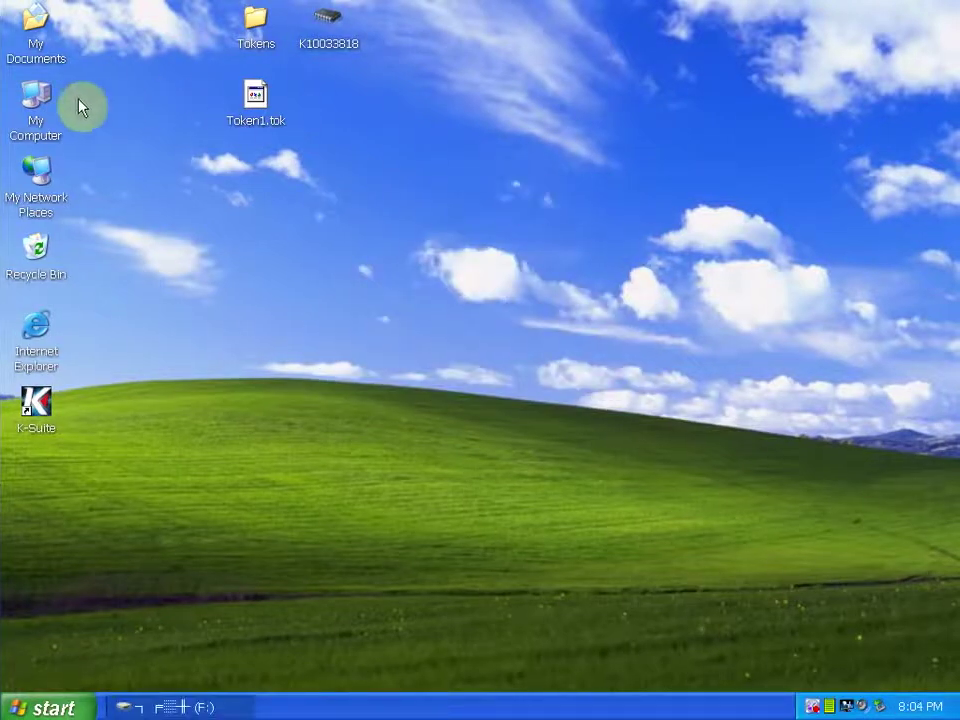
Open Local Disk (C:) from My Computer and delete the extracted KSuite_tokens folder
{"action": "right_click", "coordinate": [32, 100]}
{"action": "left_click", "coordinate": [60, 107]}
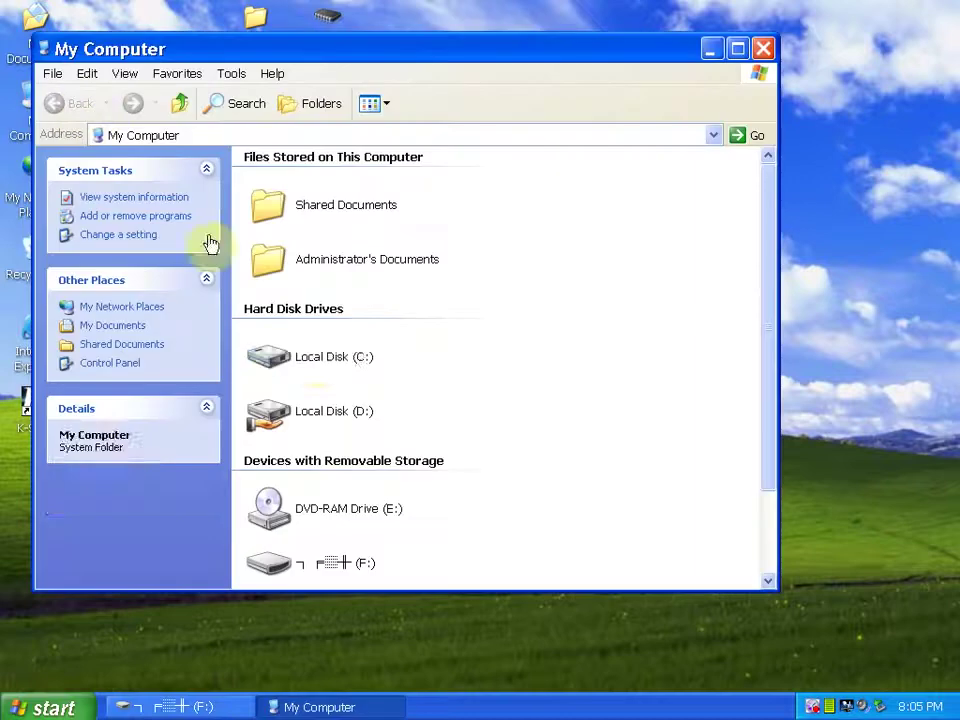
{"action": "left_click", "coordinate": [313, 356]}
{"action": "right_click", "coordinate": [316, 358]}
{"action": "left_click", "coordinate": [349, 368]}
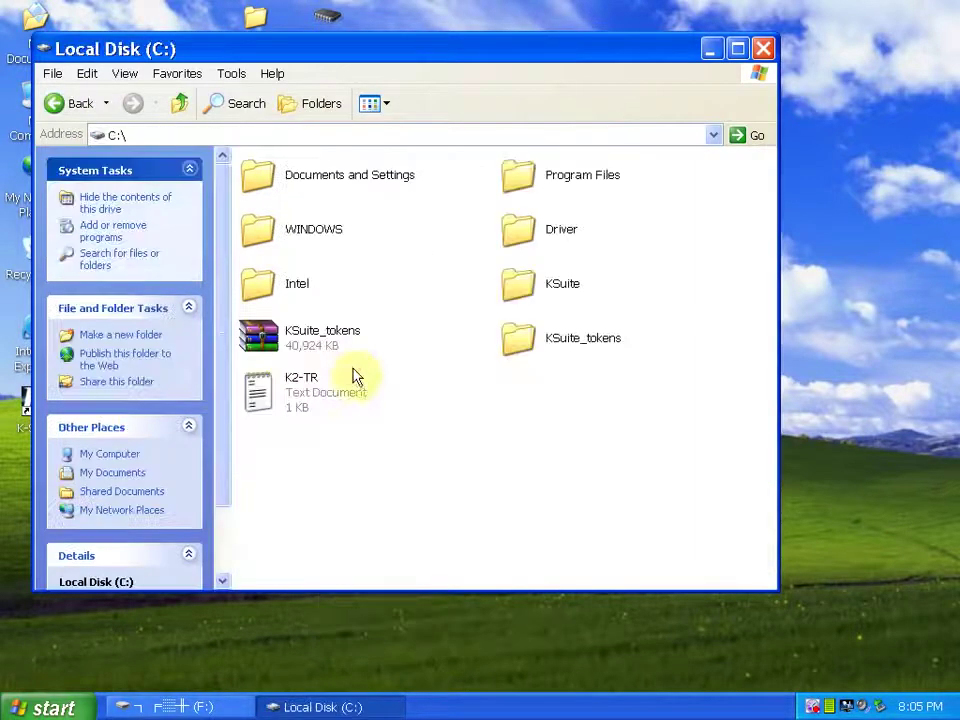
{"action": "right_click", "coordinate": [529, 350]}
{"action": "left_click", "coordinate": [584, 614]}
{"action": "left_click", "coordinate": [518, 398]}
Extract the KSuite_tokens archive on C: into a fresh KSuite_tokens folder and close the window
{"action": "right_click", "coordinate": [297, 331]}
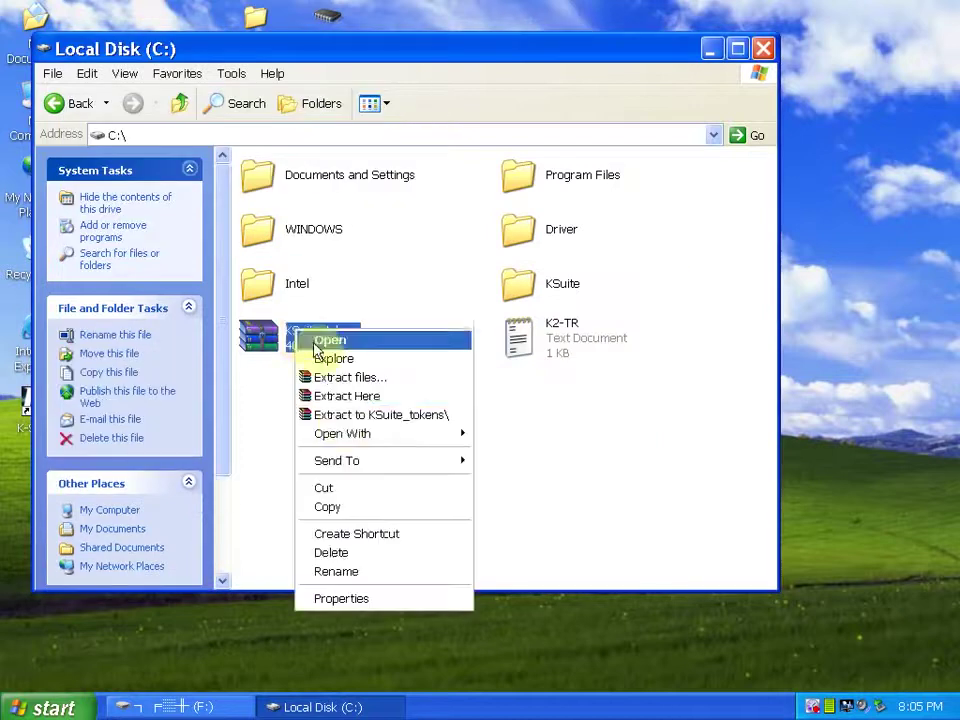
{"action": "left_click", "coordinate": [343, 420]}
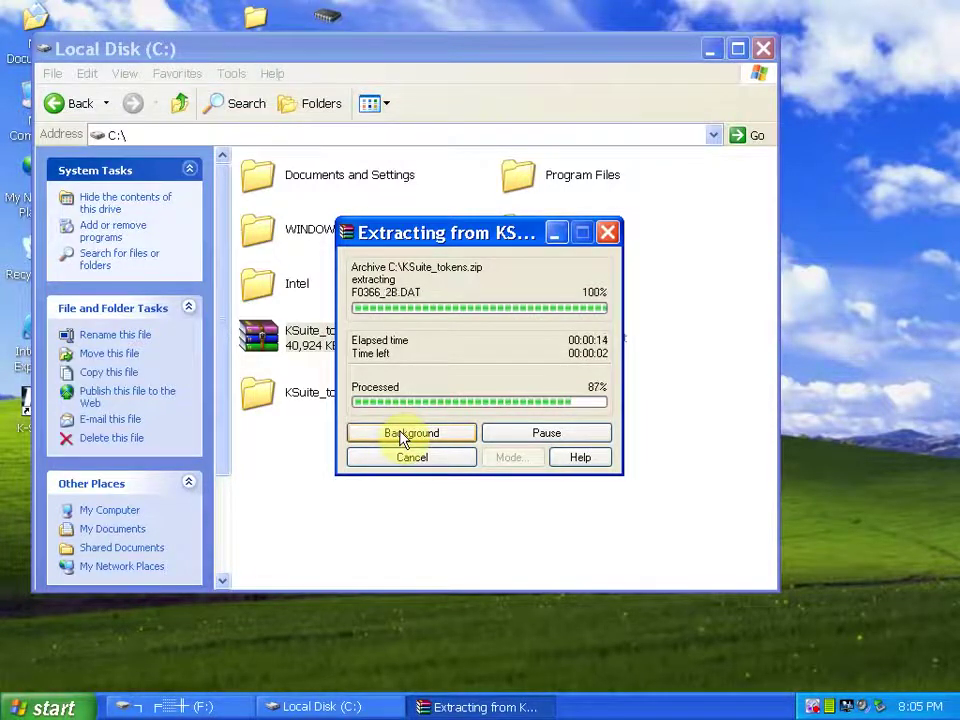
{"action": "left_click", "coordinate": [763, 49]}
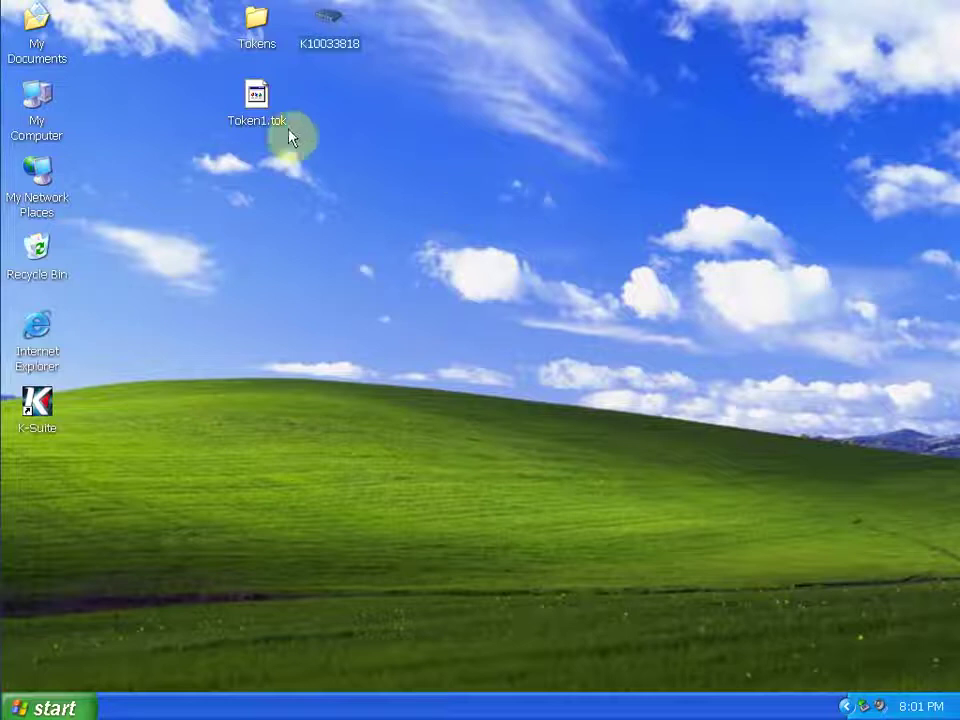
Rename the desktop file Token1.tok as Token2.tok
{"action": "left_click", "coordinate": [270, 124]}
{"action": "left_click", "coordinate": [262, 122]}
{"action": "left_click", "coordinate": [266, 122]}
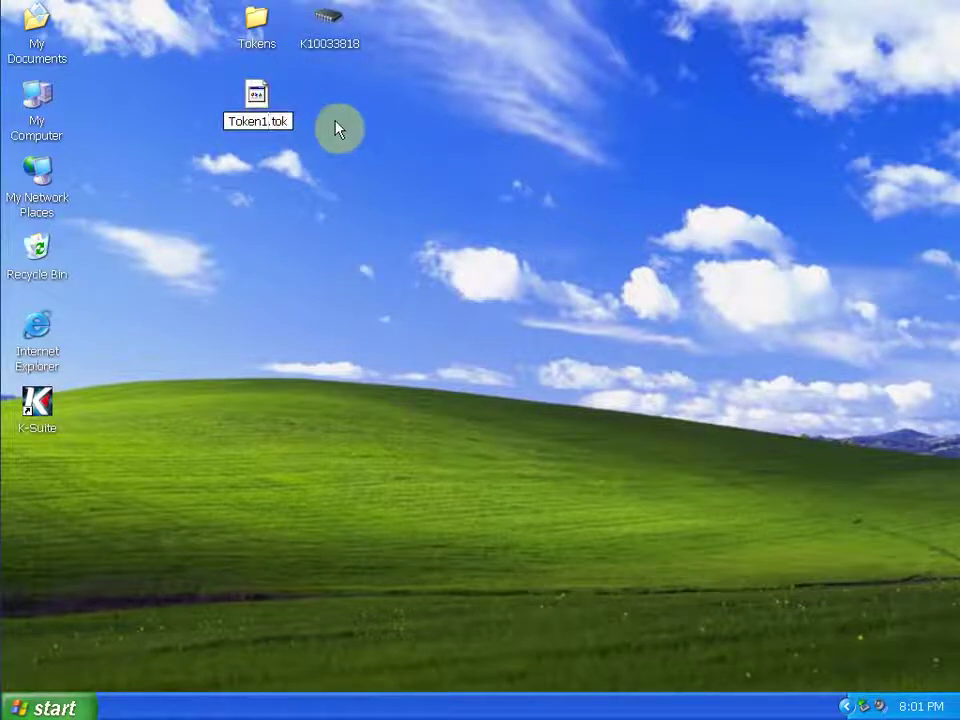
{"action": "key", "text": "BackSpace"}
{"action": "type", "text": "2"}
{"action": "left_click", "coordinate": [336, 177]}
Copy Token2.tok from the desktop into the Tokens folder and close the folder window
{"action": "right_click", "coordinate": [254, 112]}
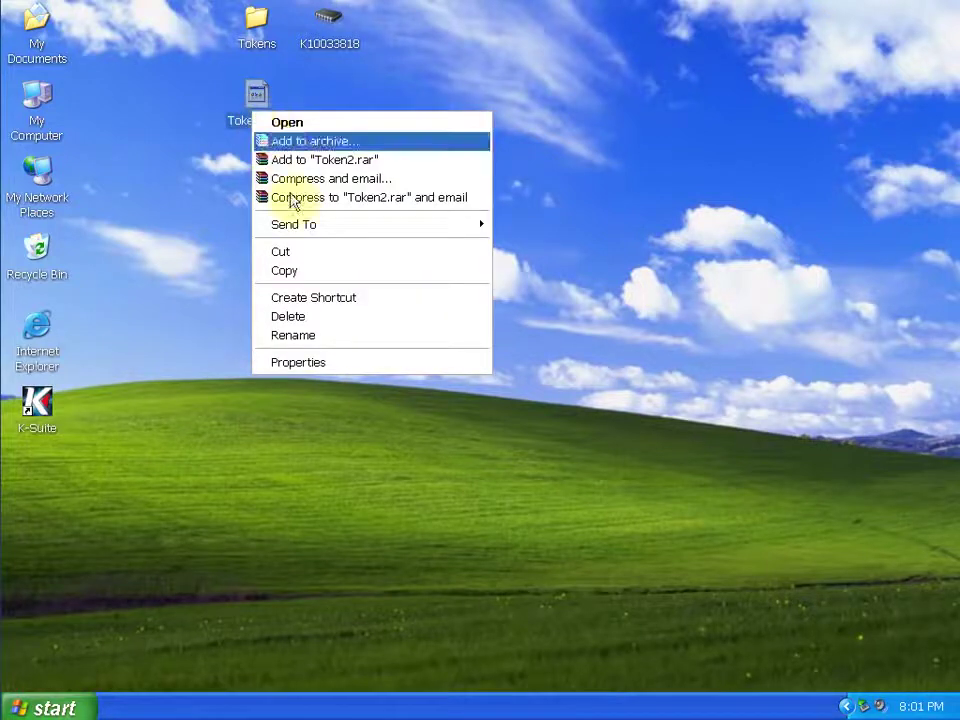
{"action": "left_click", "coordinate": [300, 272]}
{"action": "left_click", "coordinate": [257, 40]}
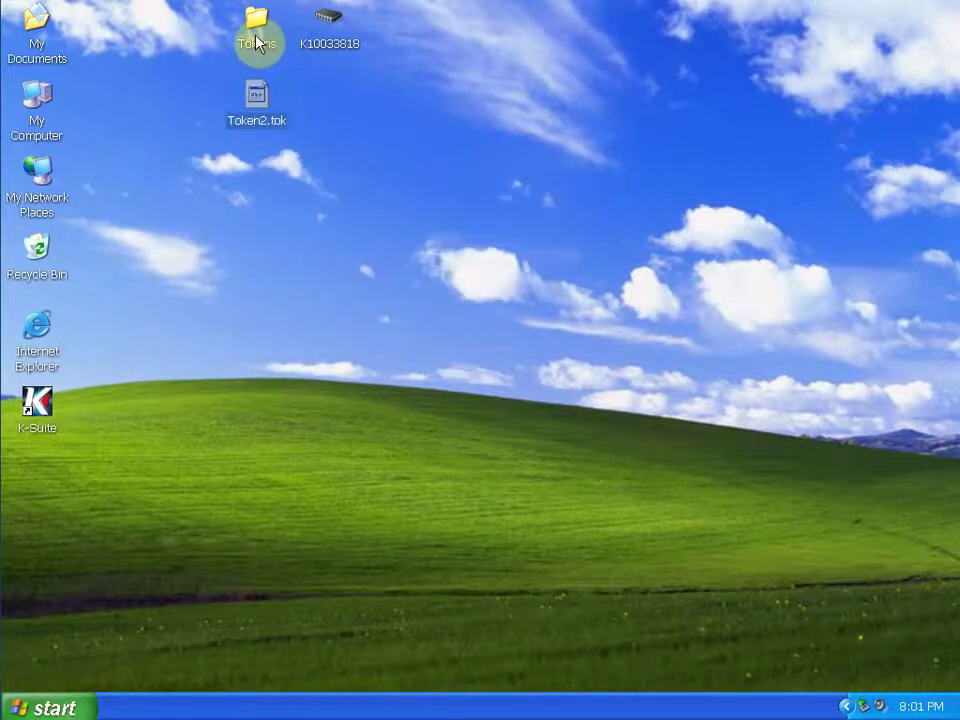
{"action": "right_click", "coordinate": [257, 40]}
{"action": "left_click", "coordinate": [291, 45]}
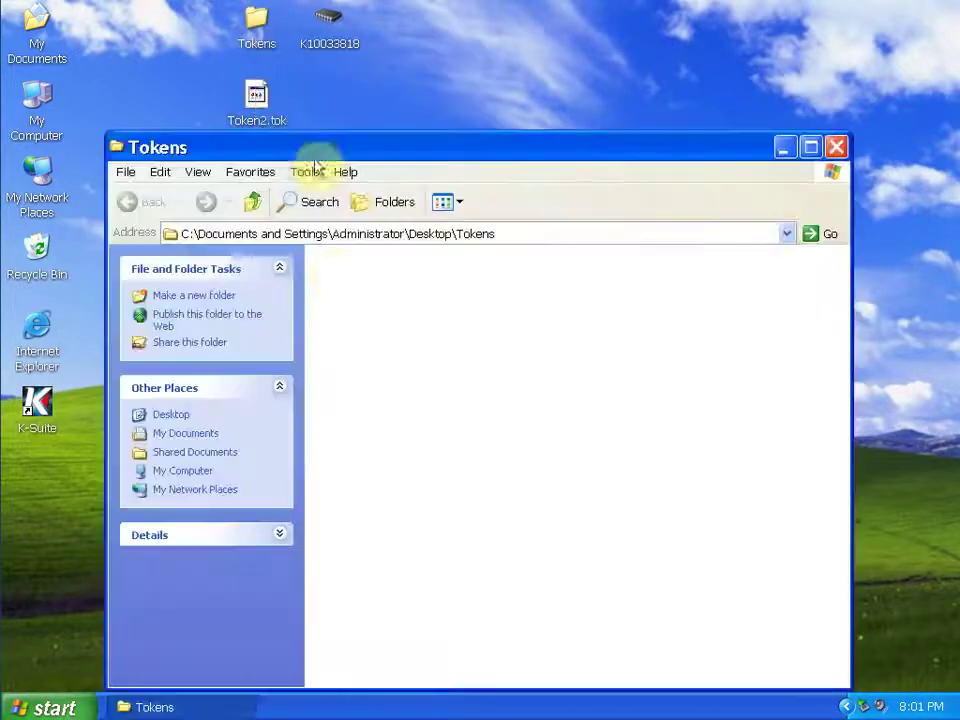
{"action": "right_click", "coordinate": [369, 314]}
{"action": "left_click", "coordinate": [416, 424]}
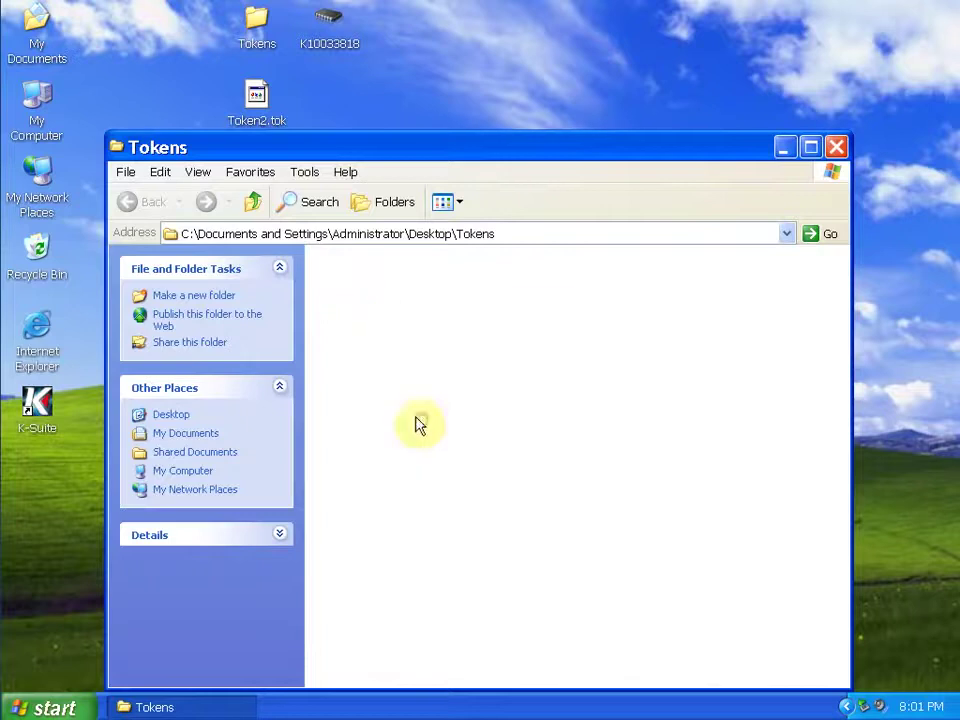
{"action": "left_click", "coordinate": [836, 147]}
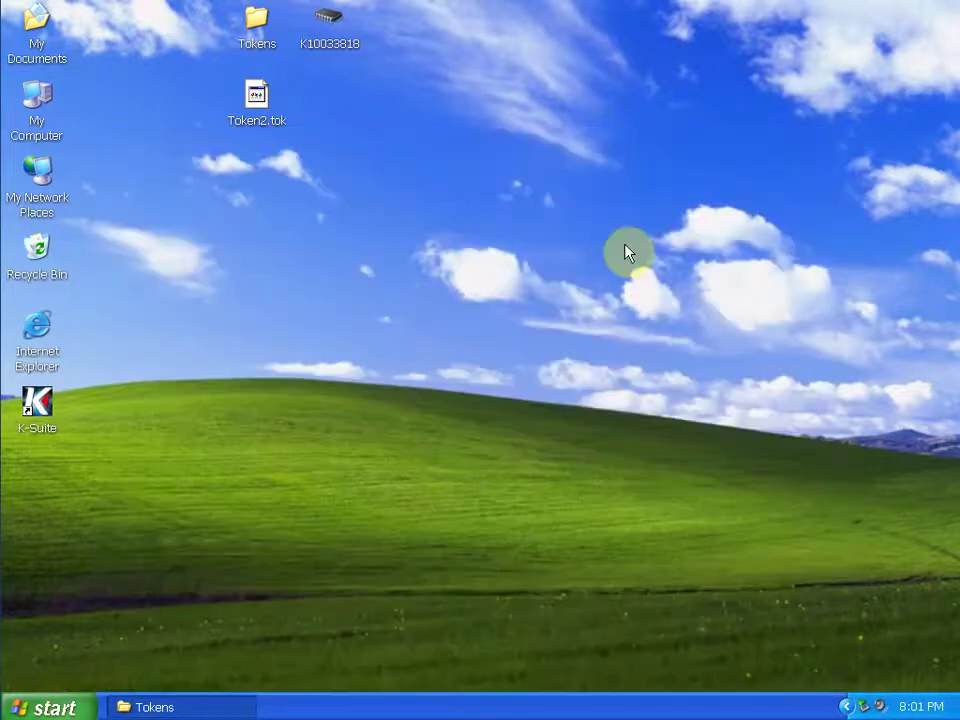
Run K10033818, accepting its warning, and select C:\KSuite_tokens\KSuite as the KSuite directory
{"action": "right_click", "coordinate": [349, 50]}
{"action": "left_click", "coordinate": [391, 60]}
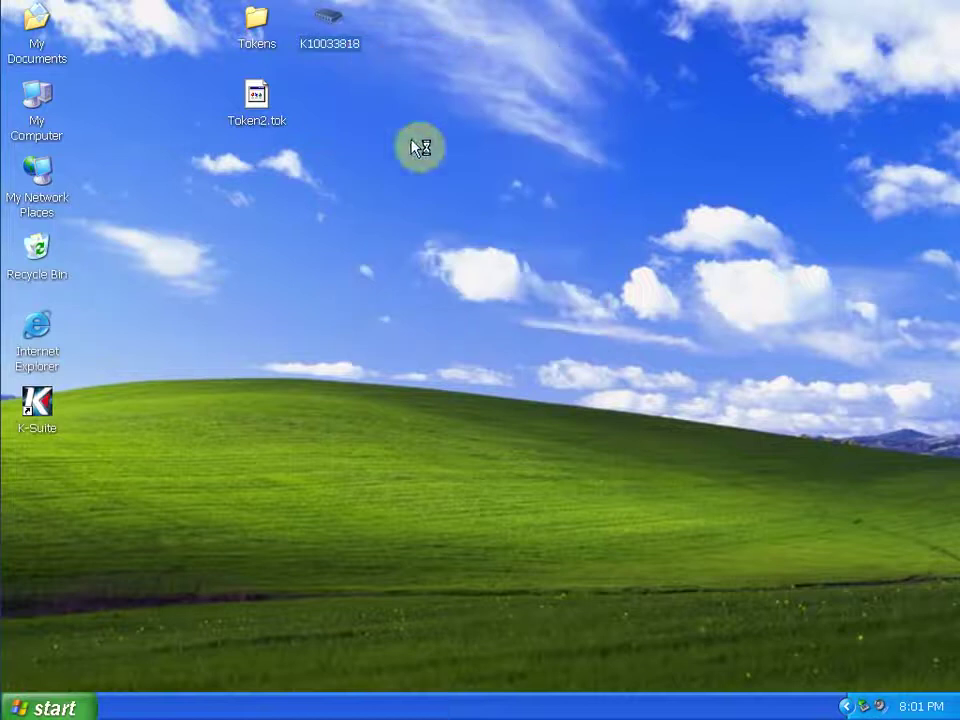
{"action": "left_click", "coordinate": [424, 439]}
{"action": "left_click", "coordinate": [360, 243]}
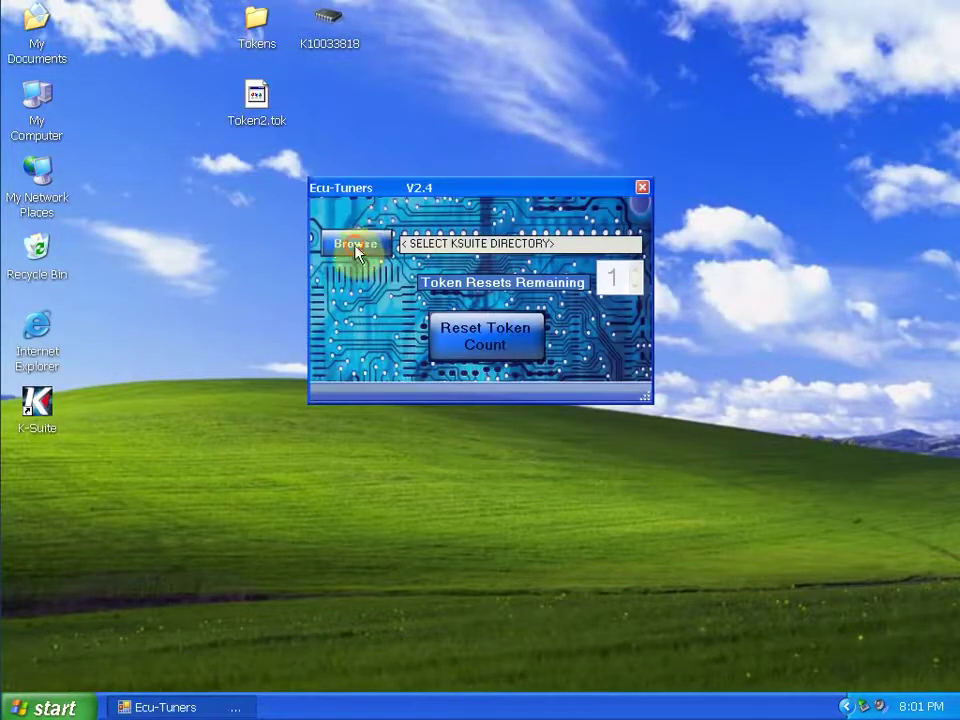
{"action": "double_click", "coordinate": [441, 326]}
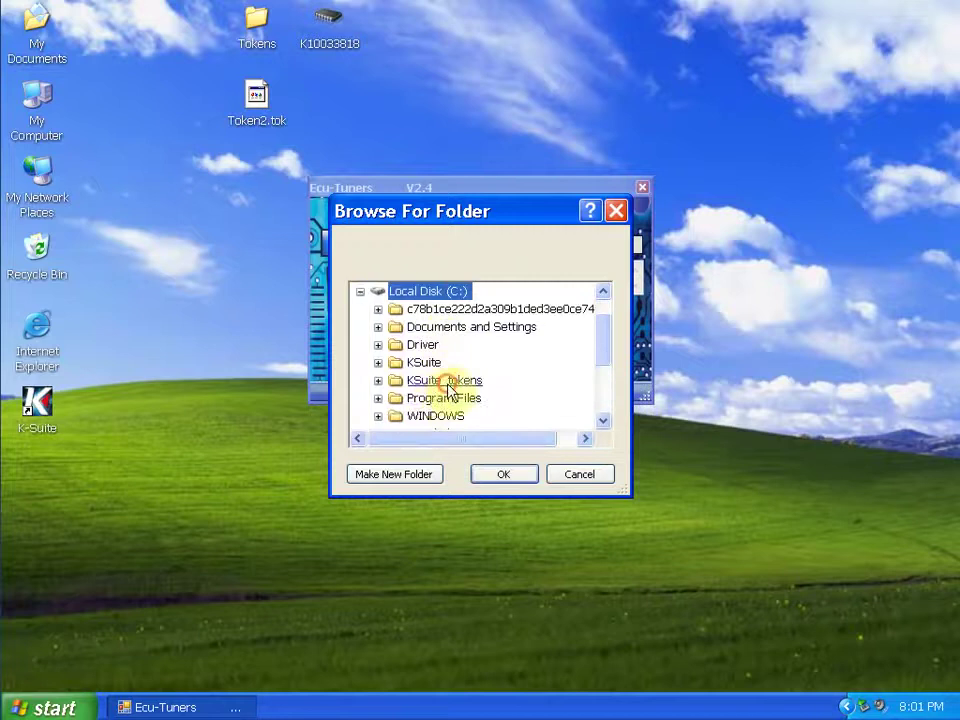
{"action": "double_click", "coordinate": [448, 380]}
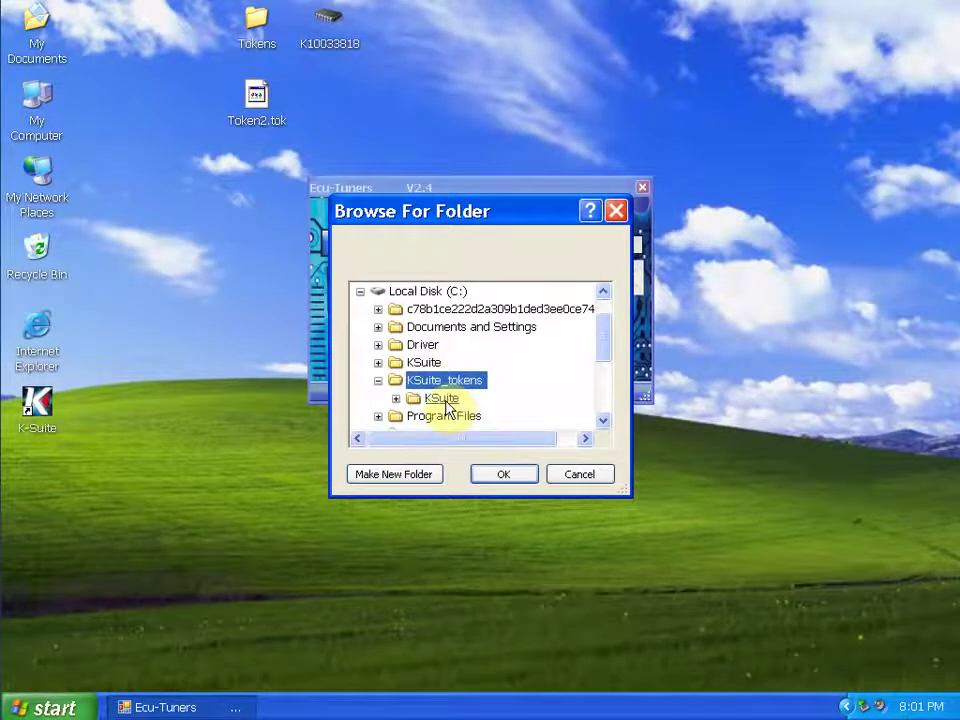
{"action": "double_click", "coordinate": [441, 399]}
{"action": "left_click", "coordinate": [499, 474]}
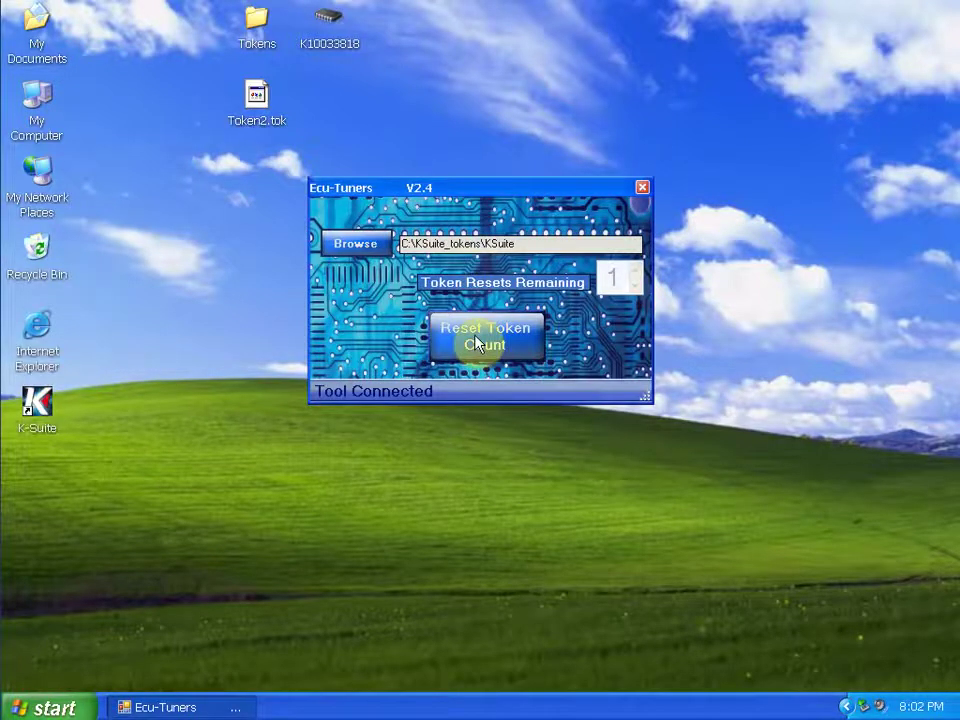
Reset the token count a second time with confirmation, and close the K-Suite 2.08 window once it has opened
{"action": "left_click", "coordinate": [476, 343]}
{"action": "left_click", "coordinate": [454, 467]}
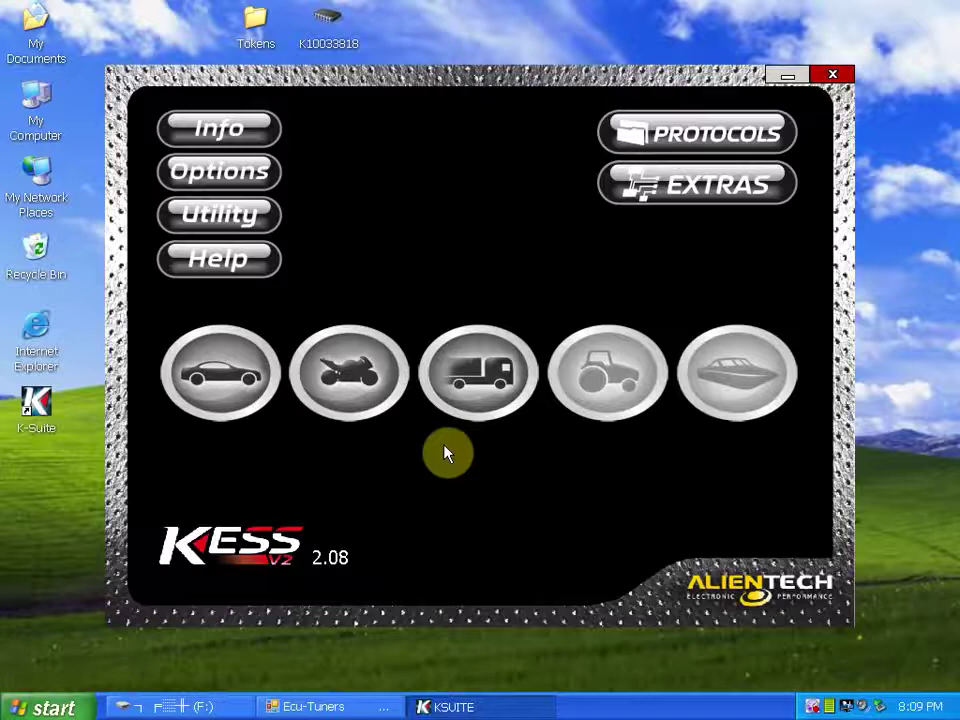
{"action": "left_click", "coordinate": [836, 77]}
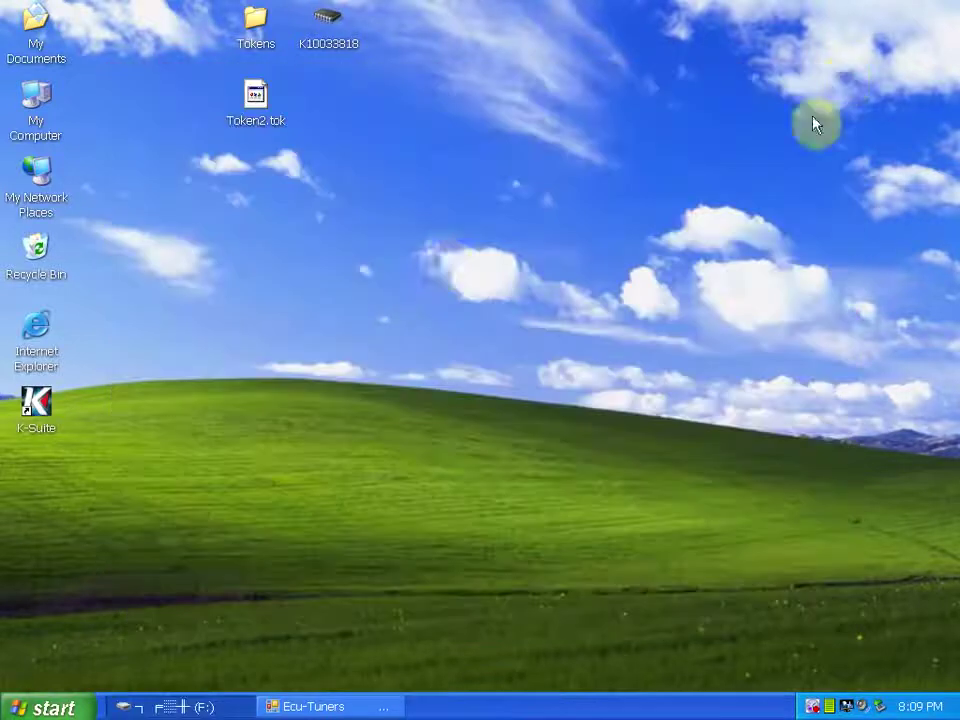